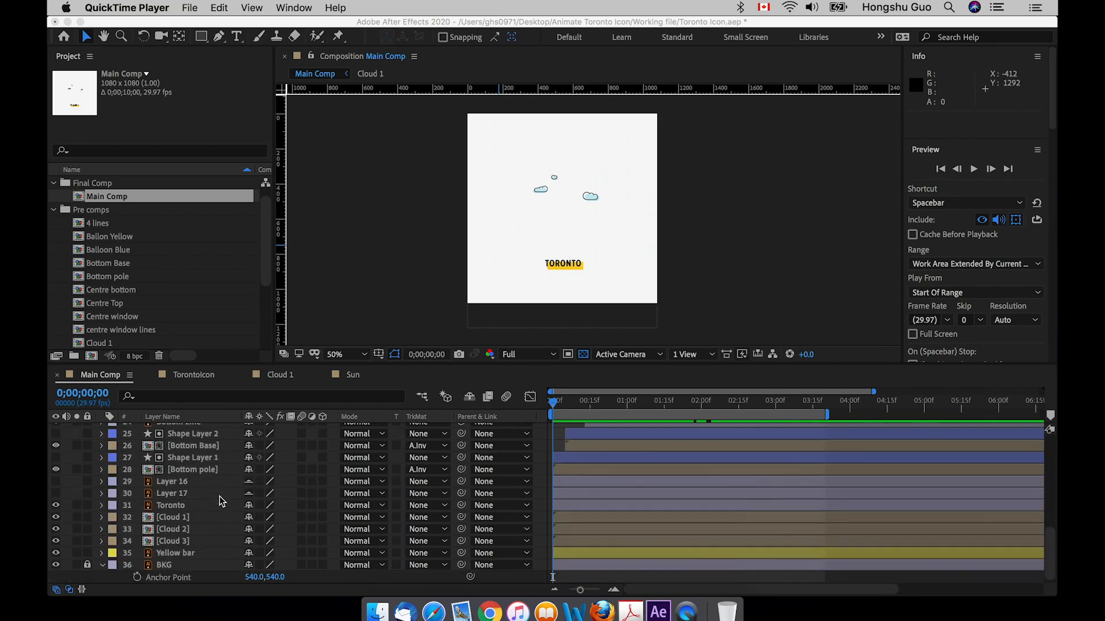
Step: Bring the Cloud 1, Cloud 2 and Cloud 3 layers to the top of the layer stack
left_click(188, 521)
left_click(194, 544)
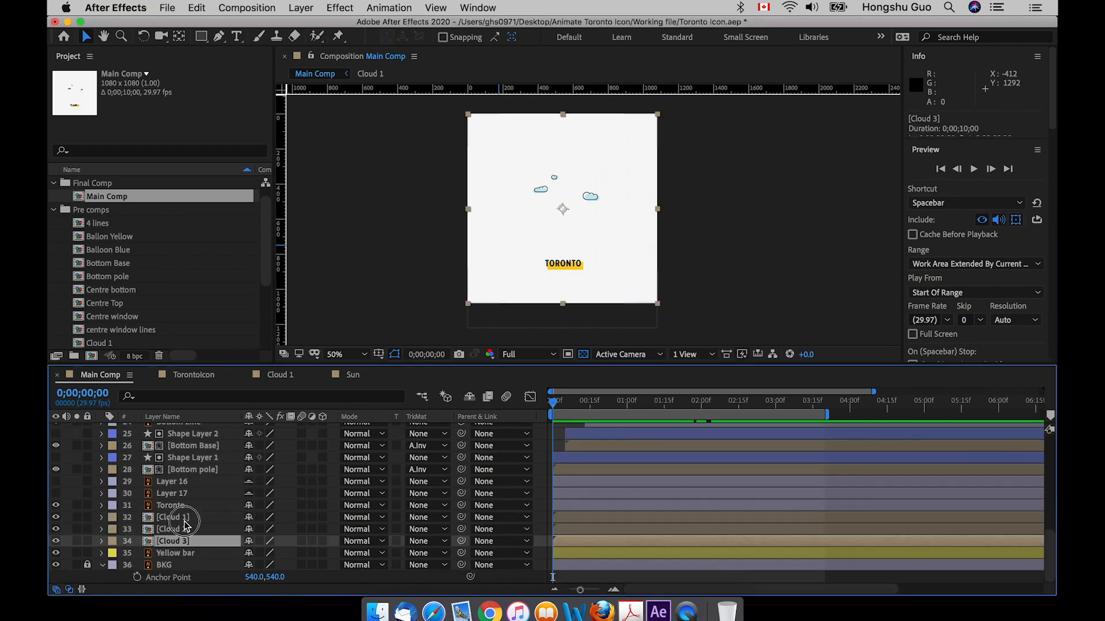
left_click(185, 521, "shift")
key("shift+super+bracketright")
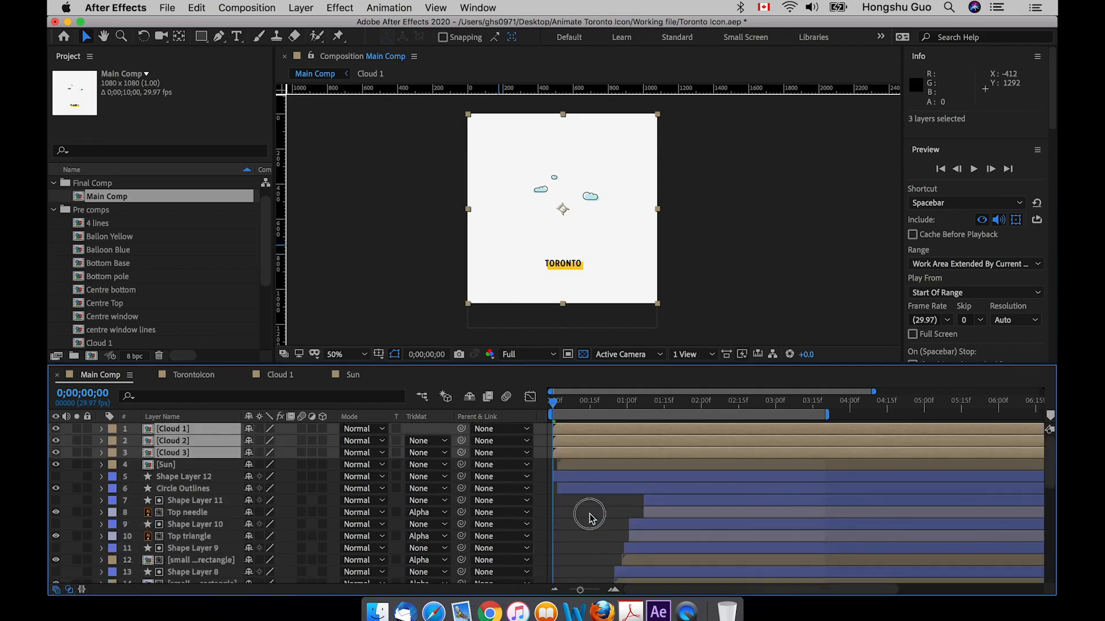
Step: Move the Cloud 1 layer's anchor point onto the middle of its cloud with the Pan Behind tool
left_click(184, 433)
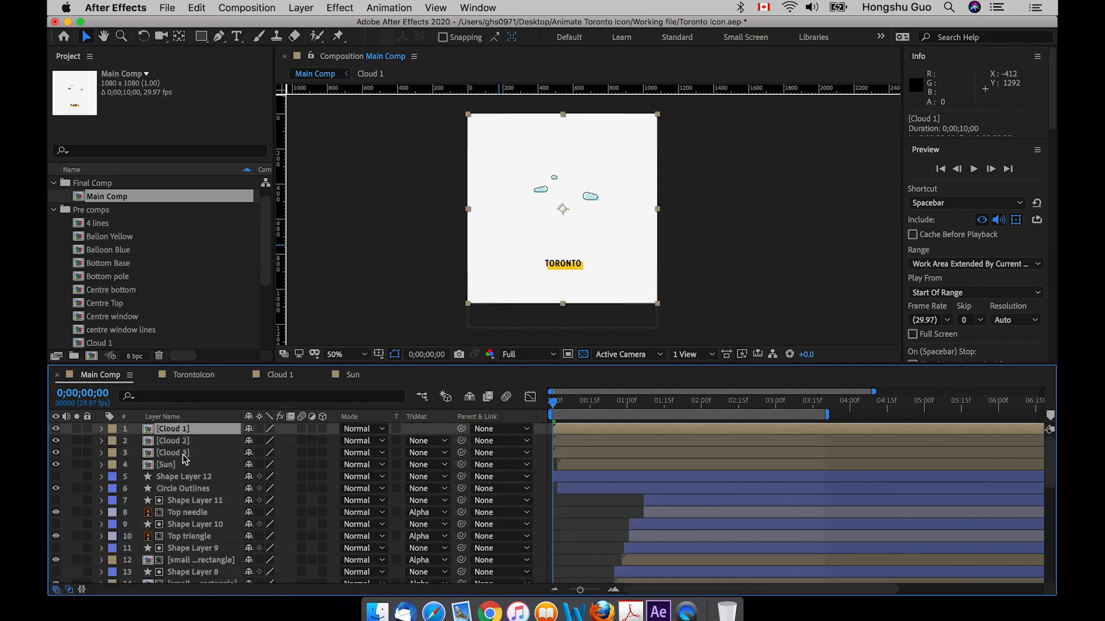
left_click(184, 455)
left_click(187, 431)
left_click(180, 37)
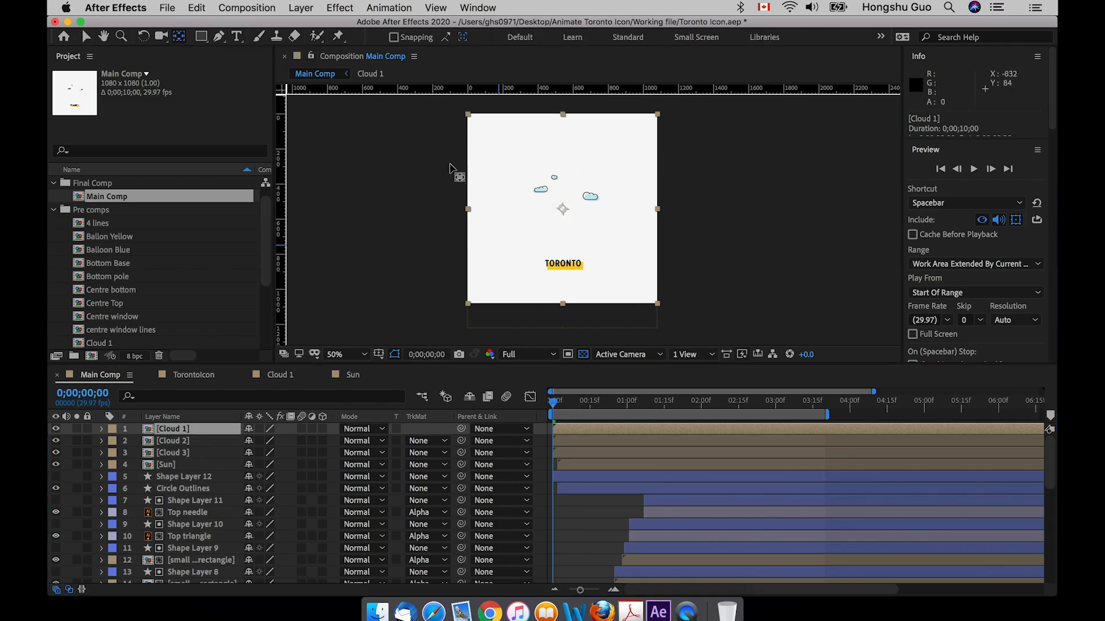
key("super+equal")
key("super+equal")
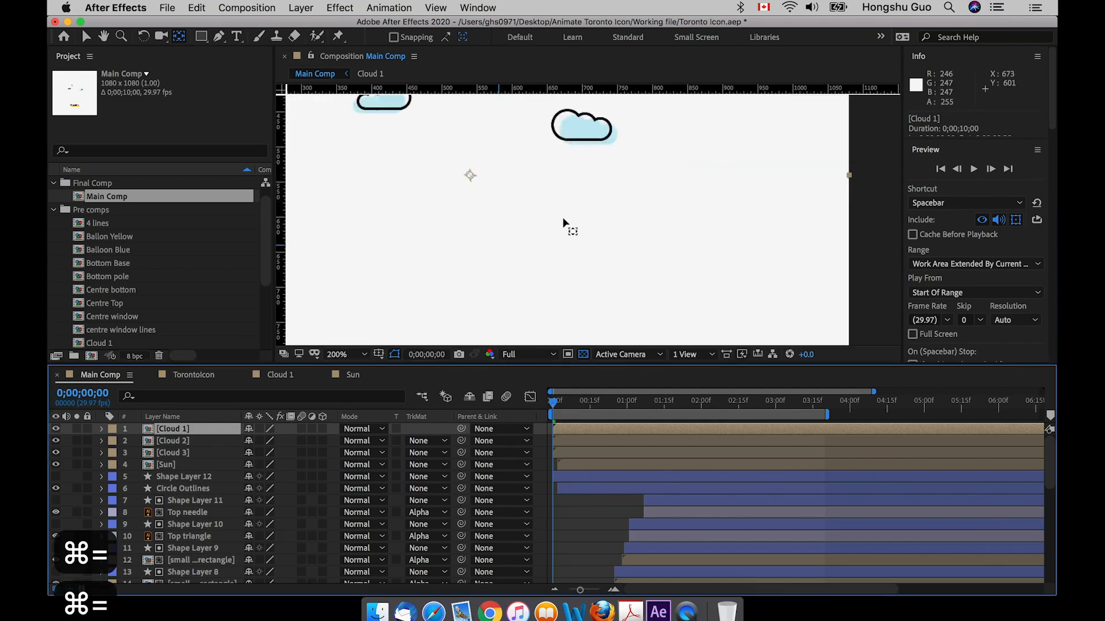
key("space")
left_click_drag(482, 175, 502, 224)
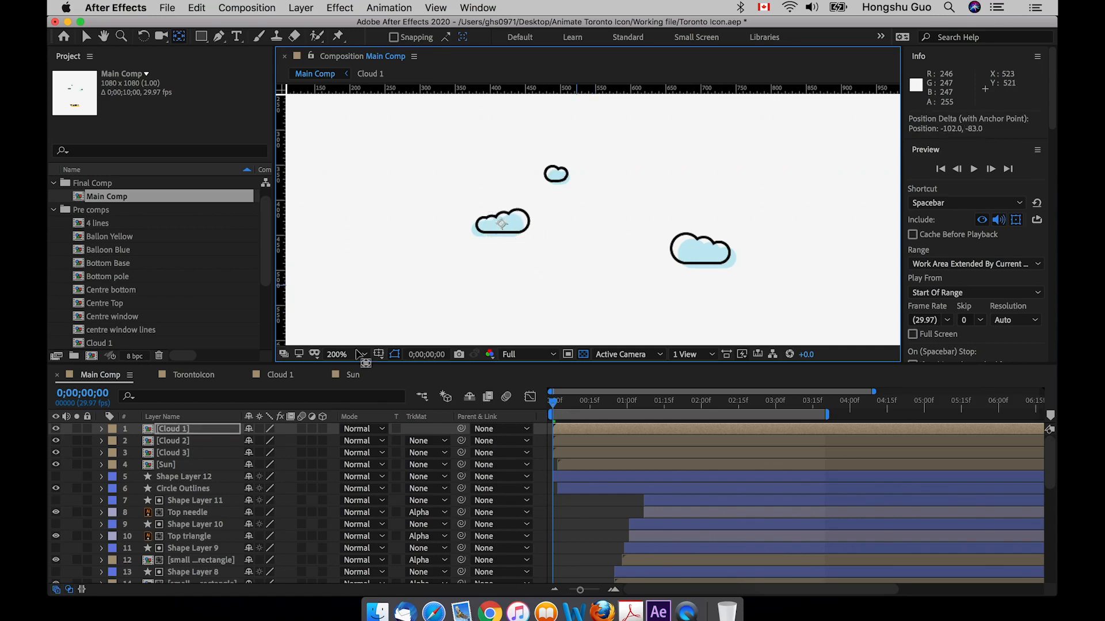
Step: Move the anchor points of the Cloud 2 and Cloud 3 layers onto their own clouds
left_click(187, 442)
left_click(56, 441)
left_click(56, 441)
left_click_drag(591, 300, 701, 252)
left_click(168, 454)
left_click_drag(590, 301, 559, 183)
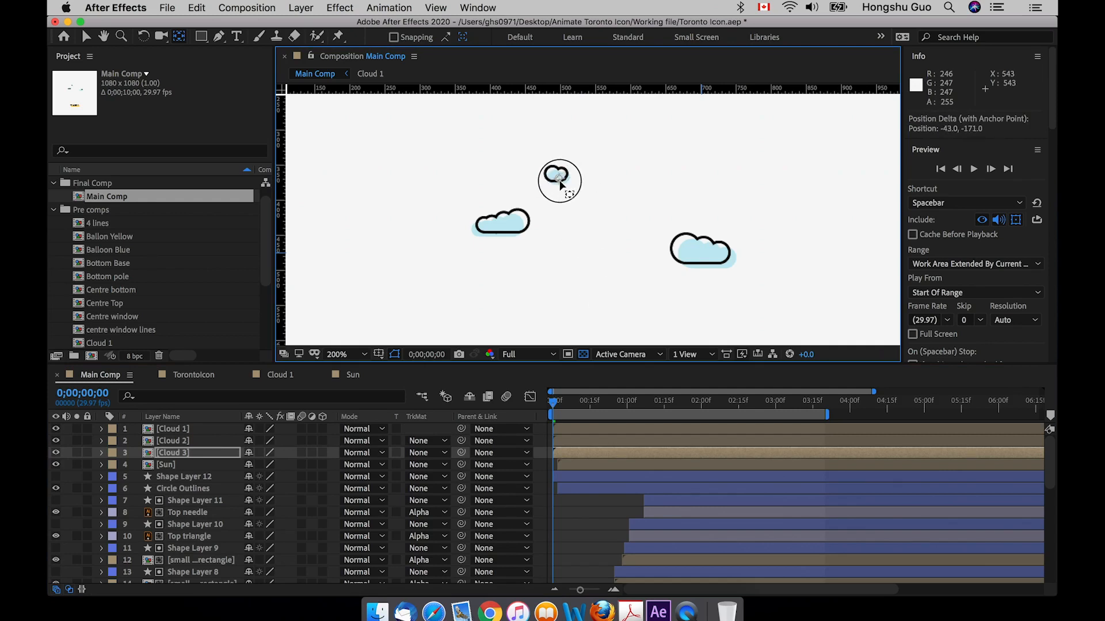
left_click(567, 380)
left_click(178, 454)
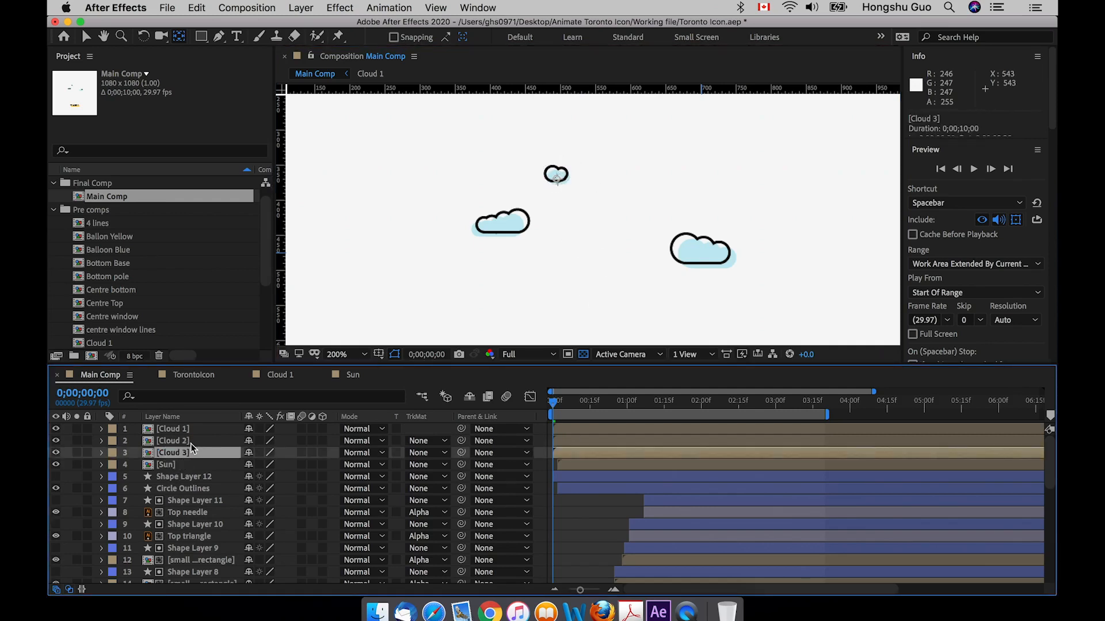
key("super+minus")
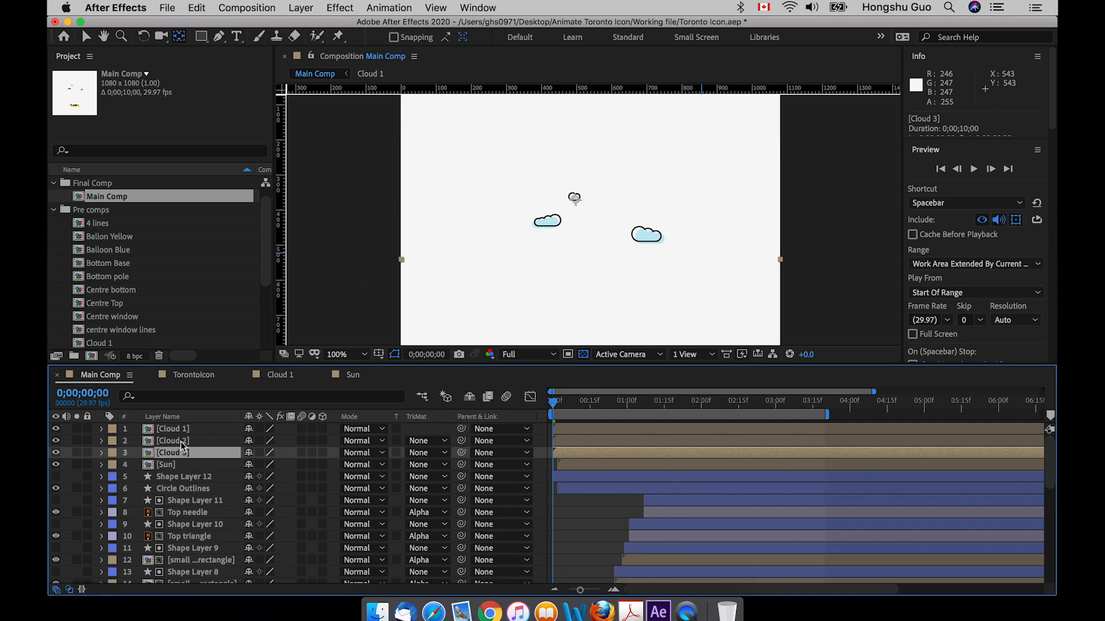
Step: Reveal Cloud 1's Position property and separate it into X and Y dimensions
left_click(171, 429)
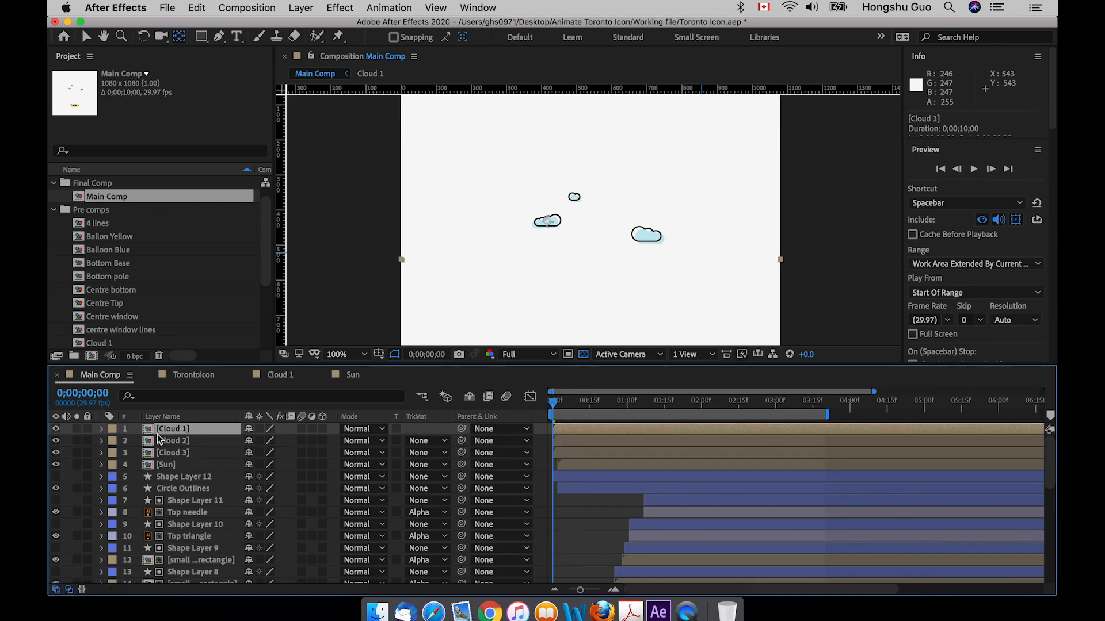
key("p")
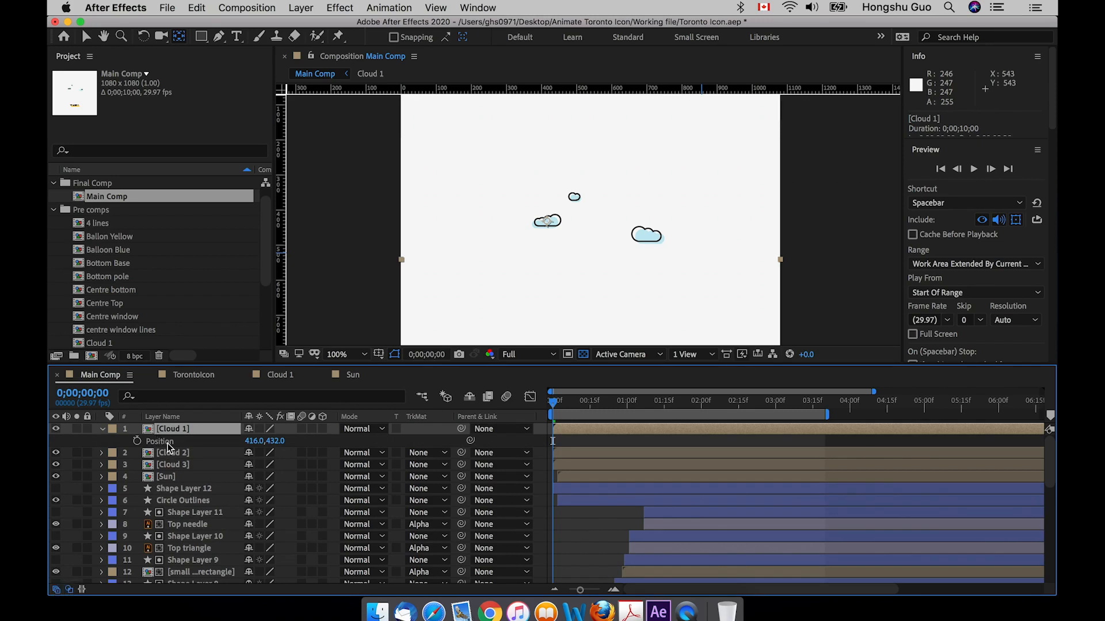
right_click(168, 447)
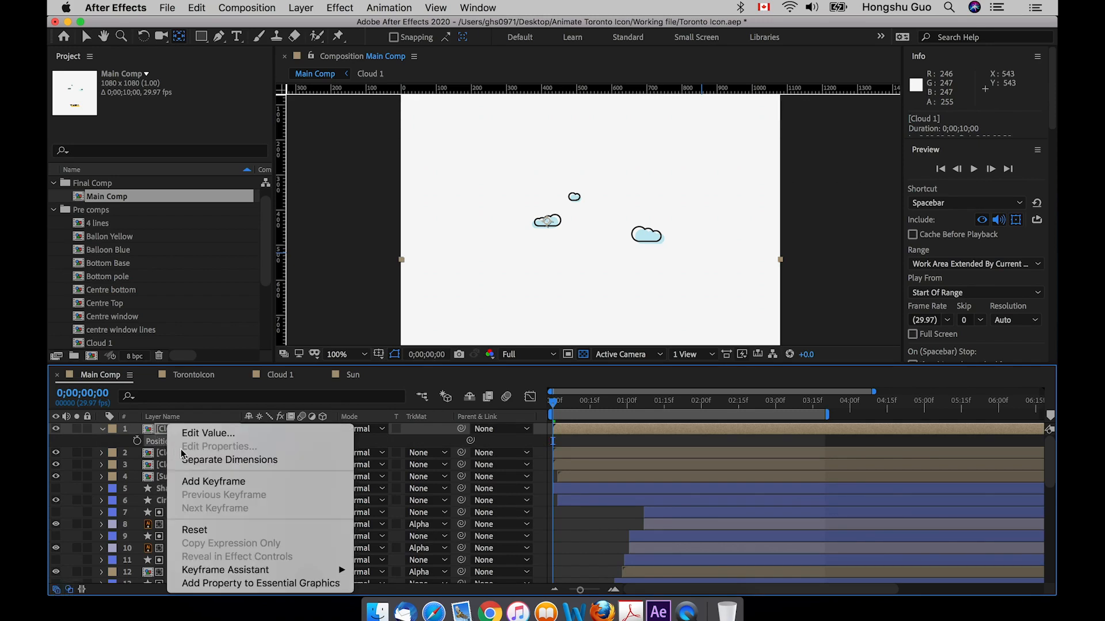
left_click(185, 458)
left_click(119, 453)
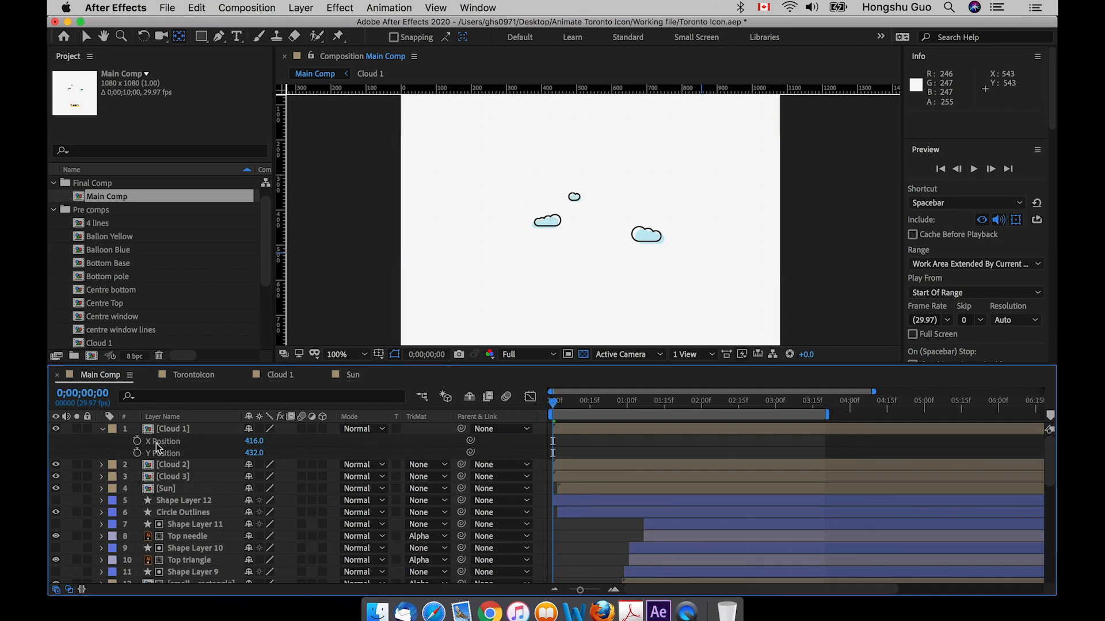
Step: Add an X Position keyframe to Cloud 1 at its resting place and move it to 0;00;00;29
left_click_drag(554, 402, 603, 403)
left_click(138, 446)
left_click(138, 442)
mouse_move(616, 435)
left_mouse_down()
mouse_move(582, 458)
mouse_move(626, 443)
left_mouse_up()
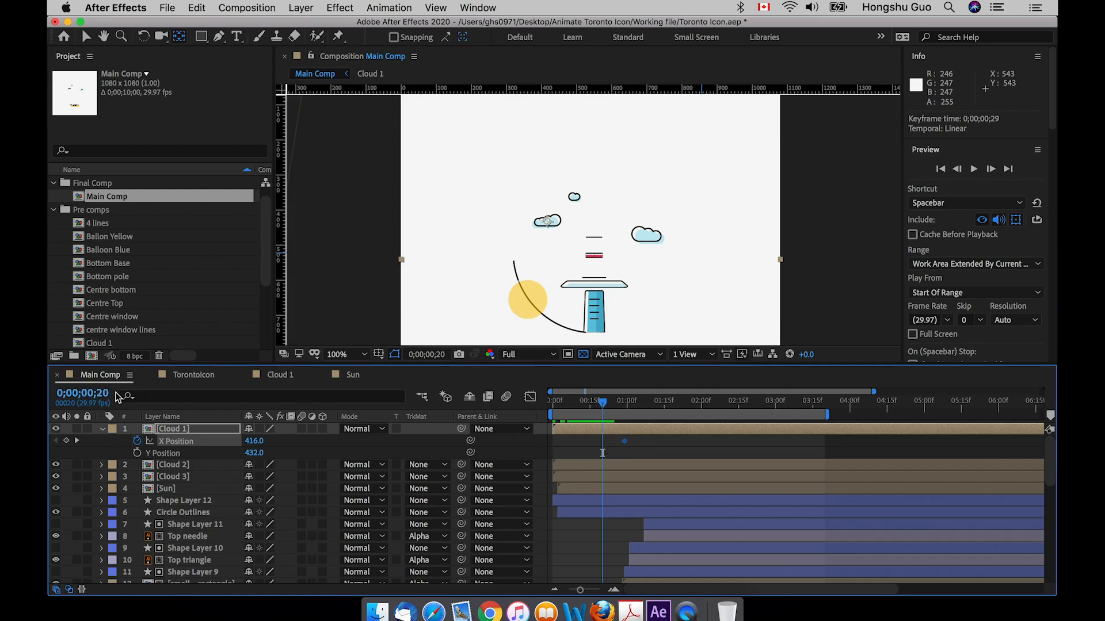
Step: Set Cloud 1's X Position to 358 at 0;00;00;20 and move its ending keyframe to 0;00;01;13
left_click_drag(254, 440, 203, 447)
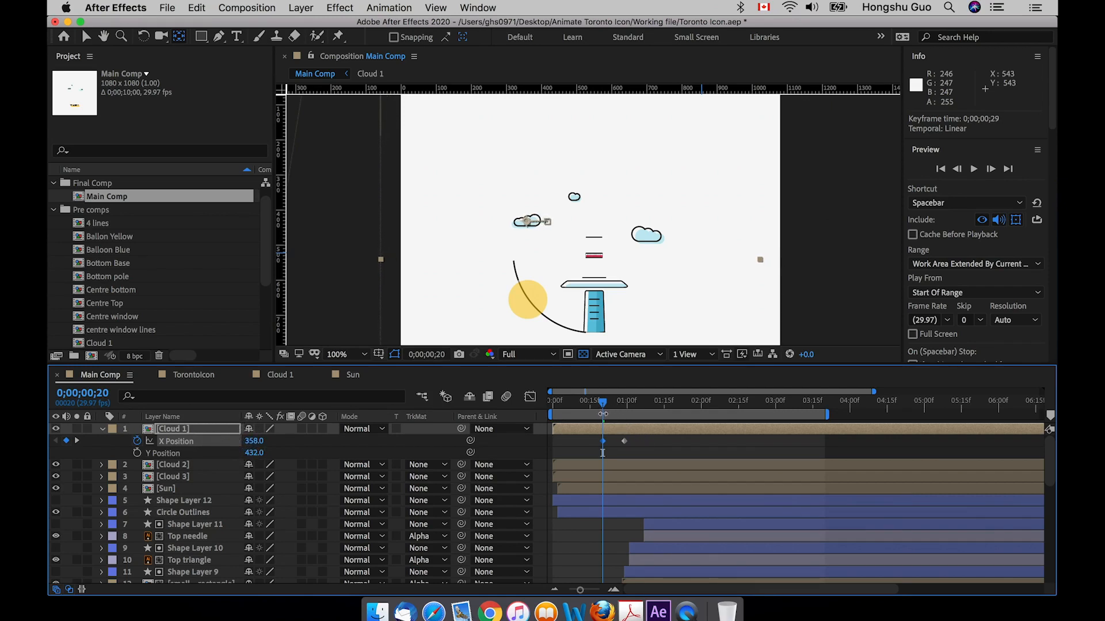
left_click_drag(624, 442, 661, 444)
mouse_move(605, 402)
left_mouse_down()
mouse_move(662, 406)
mouse_move(603, 406)
left_mouse_up()
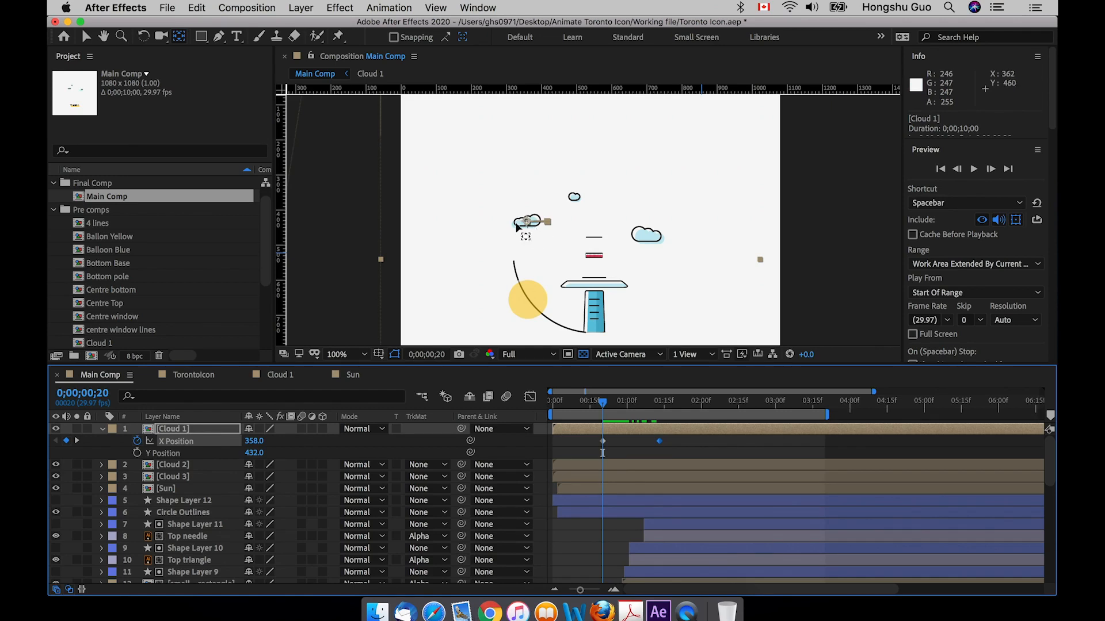
Step: Keyframe Cloud 1's Opacity from 0% at 0;00;00;20 to 100% at 0;00;00;23
left_click(190, 430)
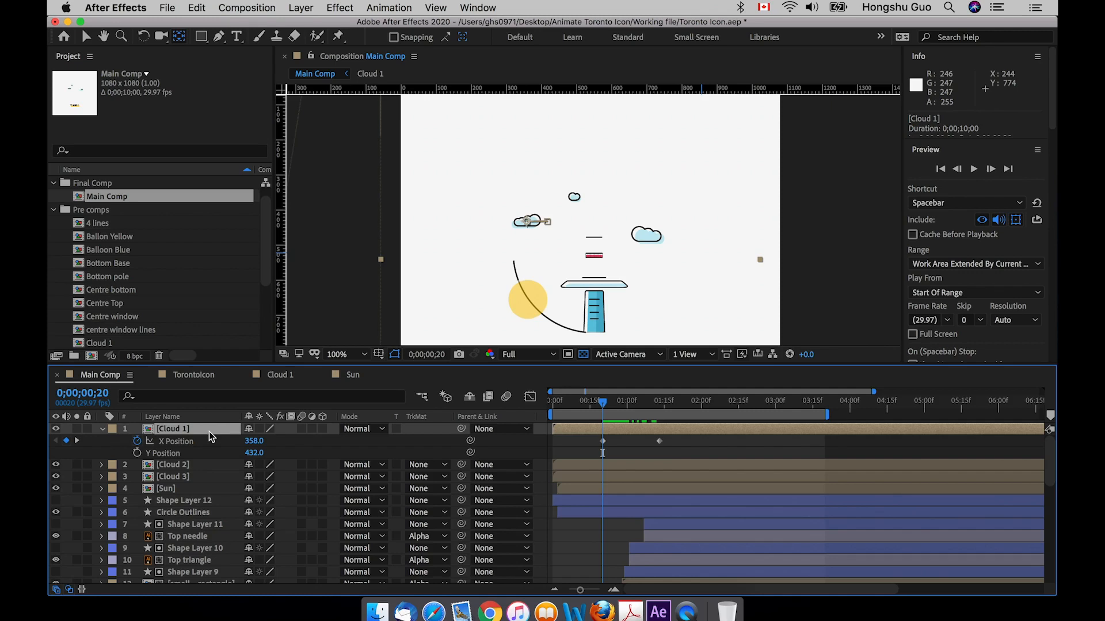
key("shift+t")
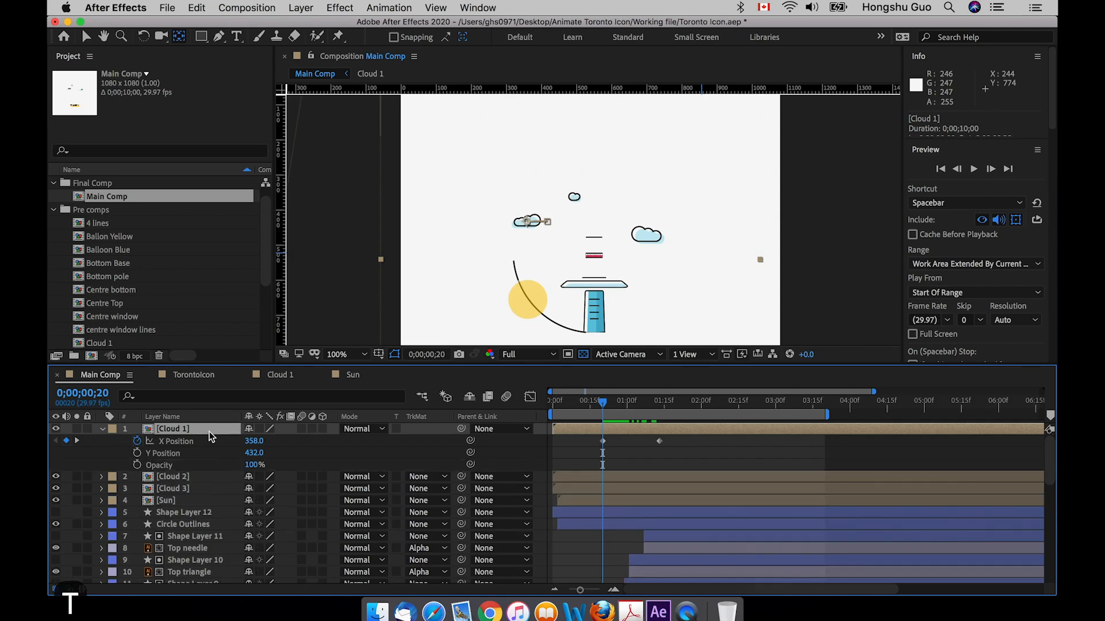
left_click(137, 465)
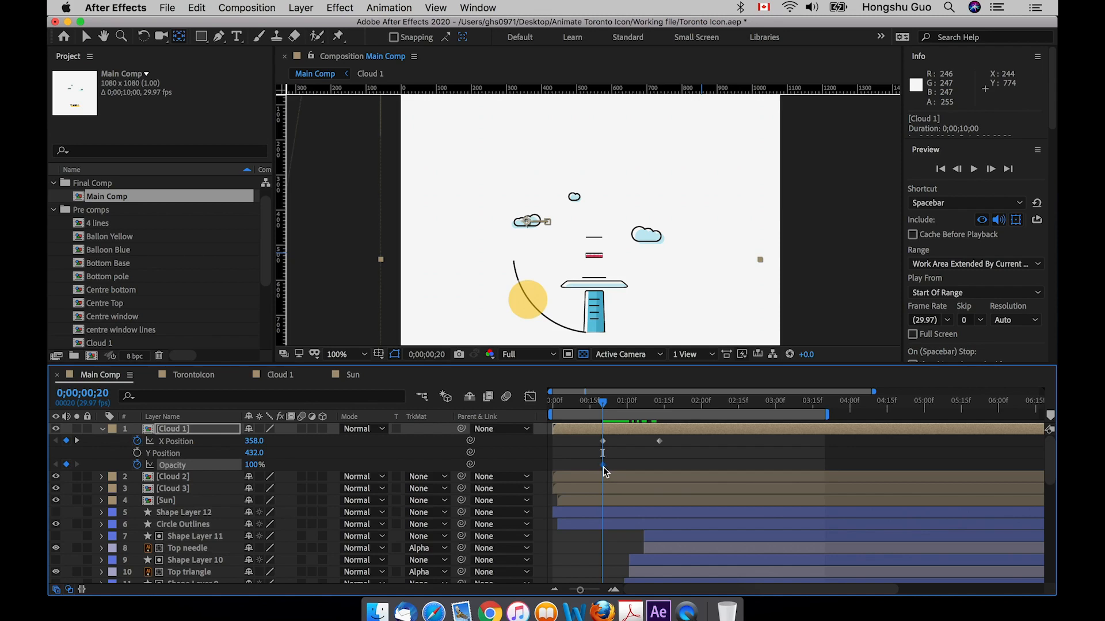
left_click_drag(604, 471, 611, 469)
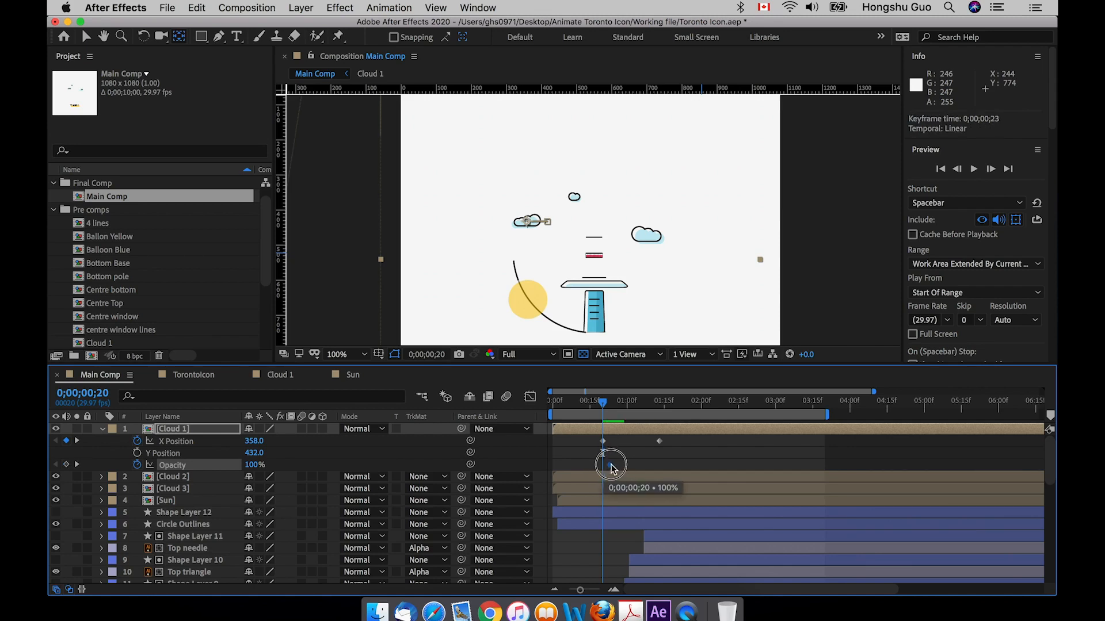
left_click(254, 465)
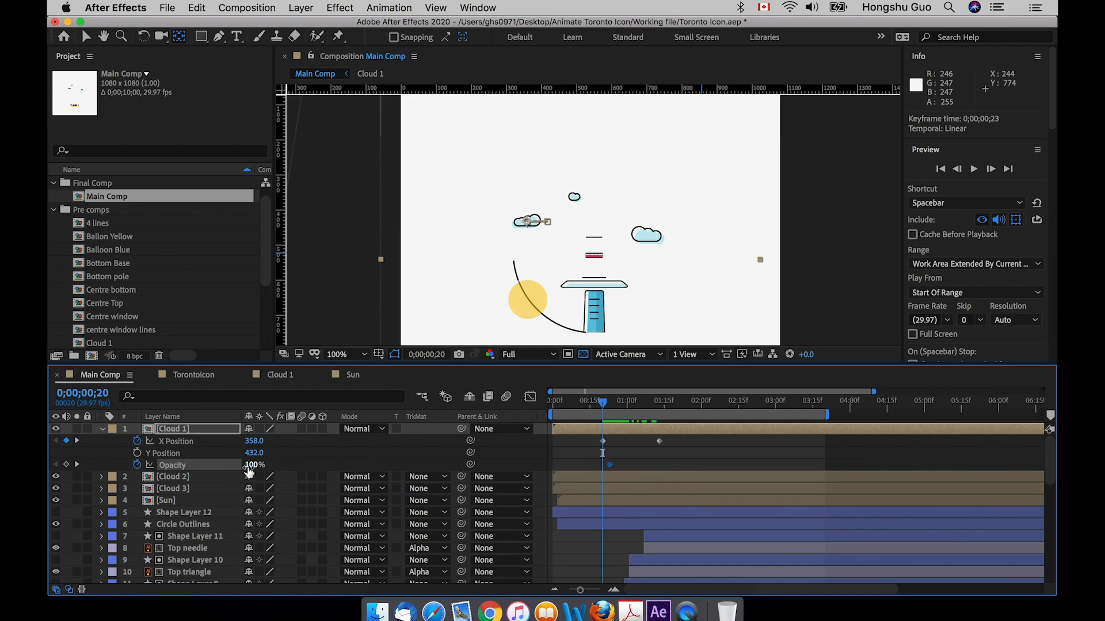
type("0")
left_click(497, 447)
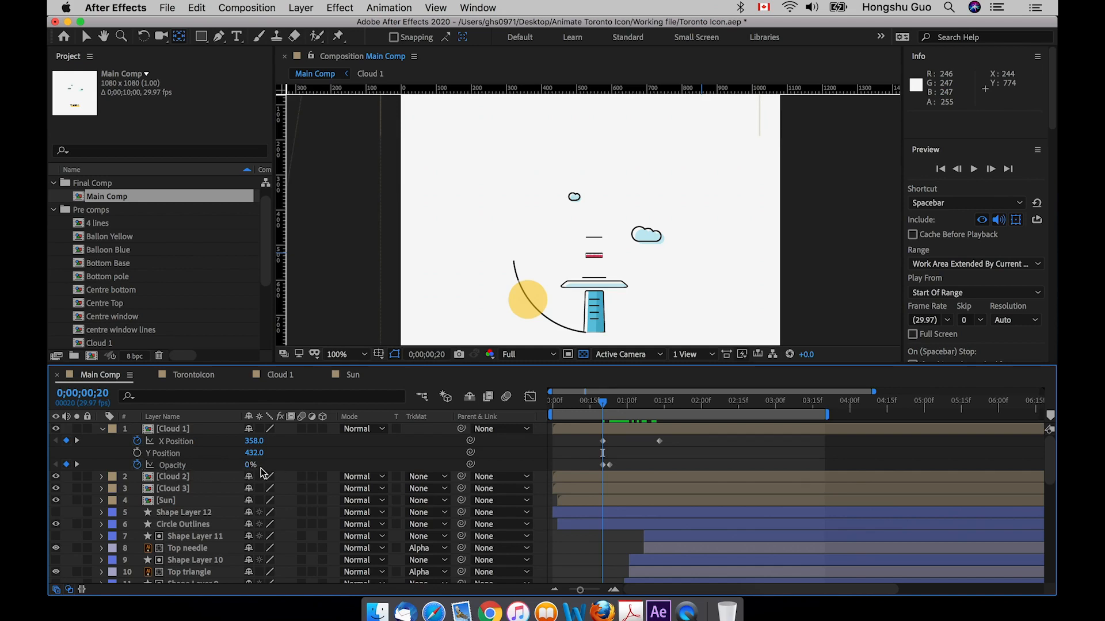
left_click_drag(604, 404, 611, 406)
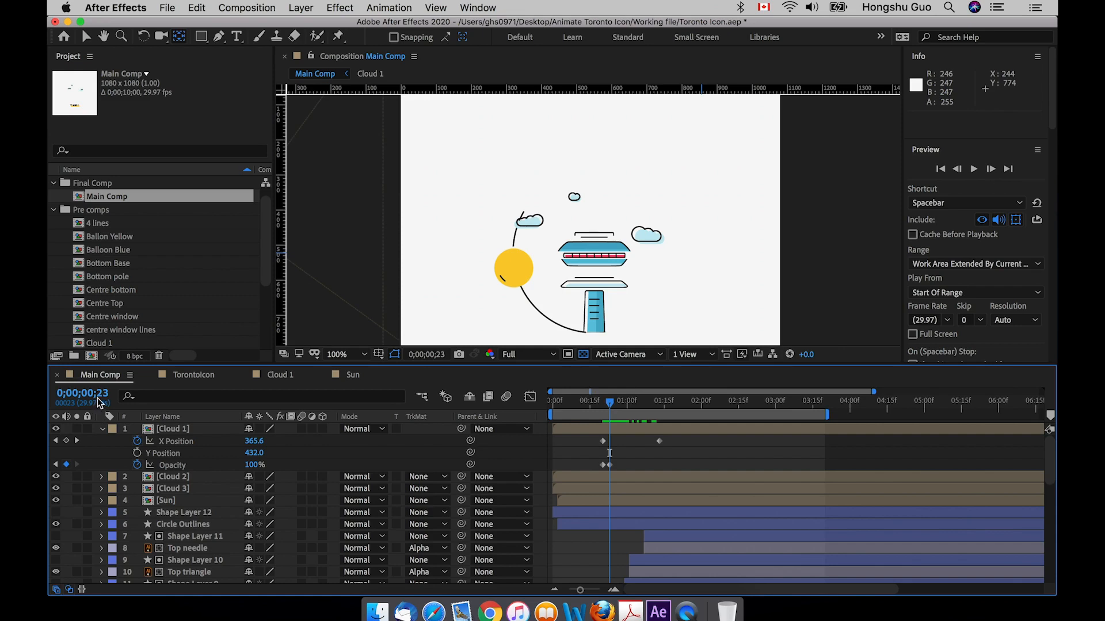
Step: Slow Cloud 1's drift by moving its ending X Position keyframe to 0;00;03;17, previewing the motion along the way
left_click_drag(613, 402, 659, 402)
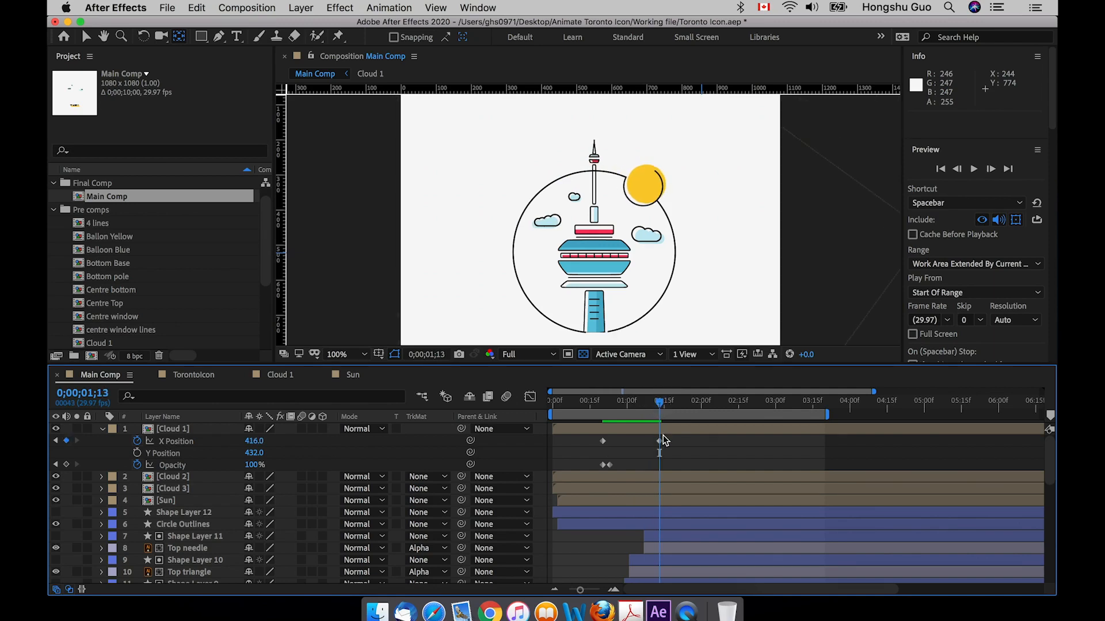
left_click_drag(660, 442, 711, 448)
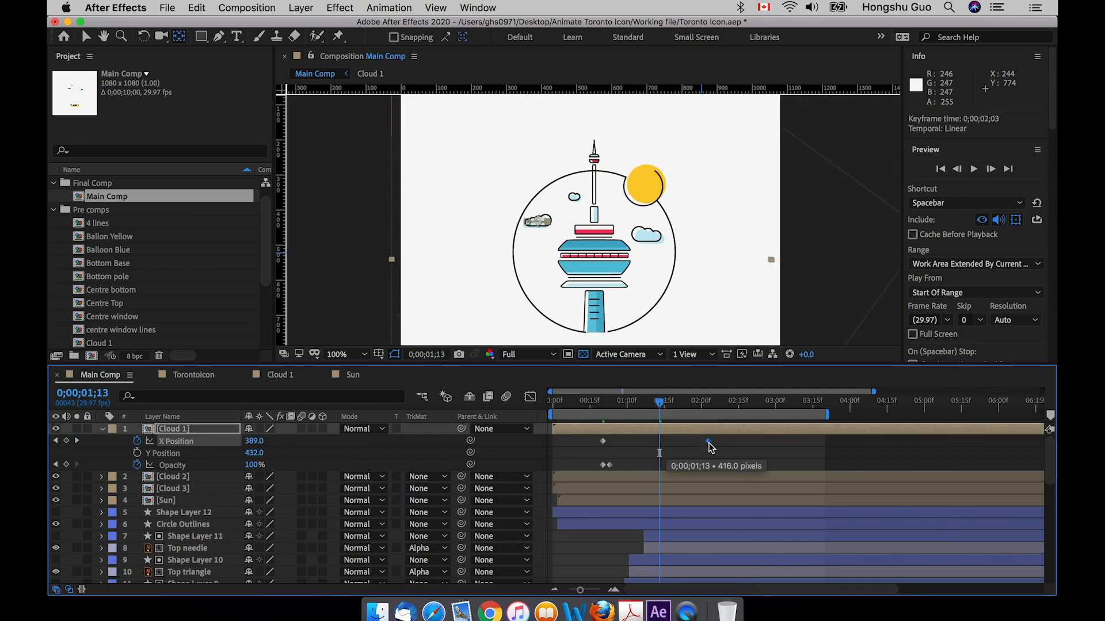
left_click(592, 403)
key("space")
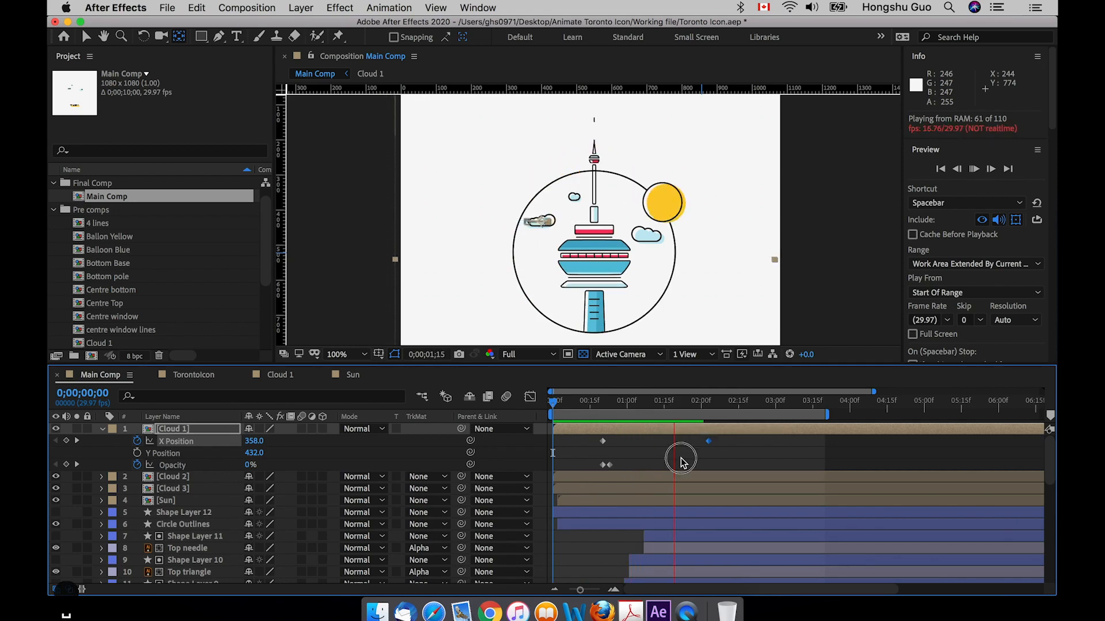
scroll(651, 453, "down", 1)
key("space")
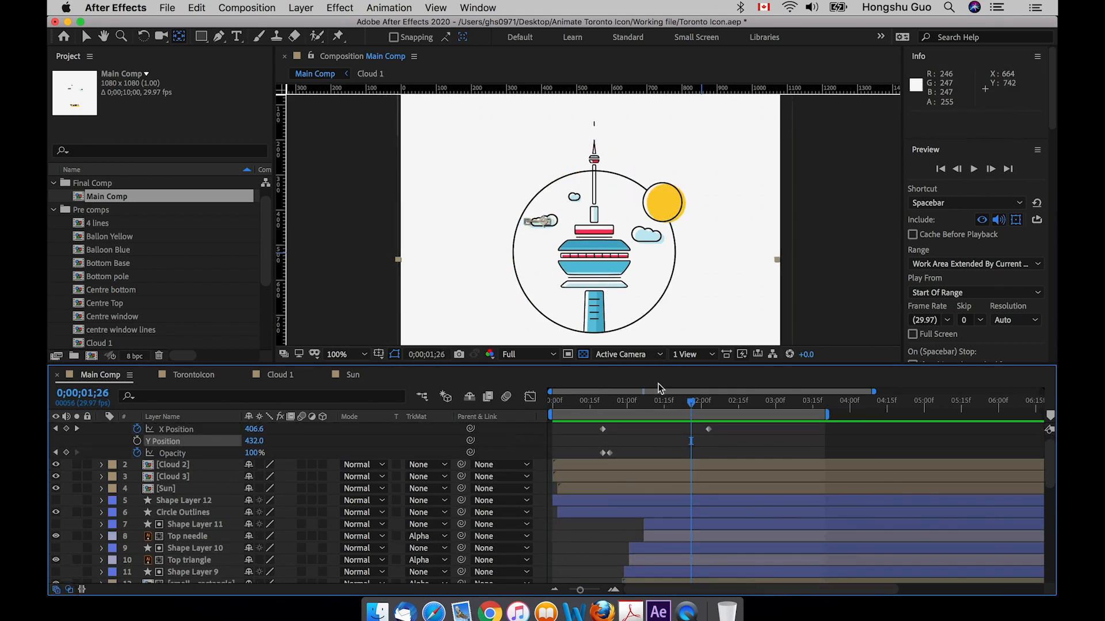
left_click_drag(710, 430, 817, 433)
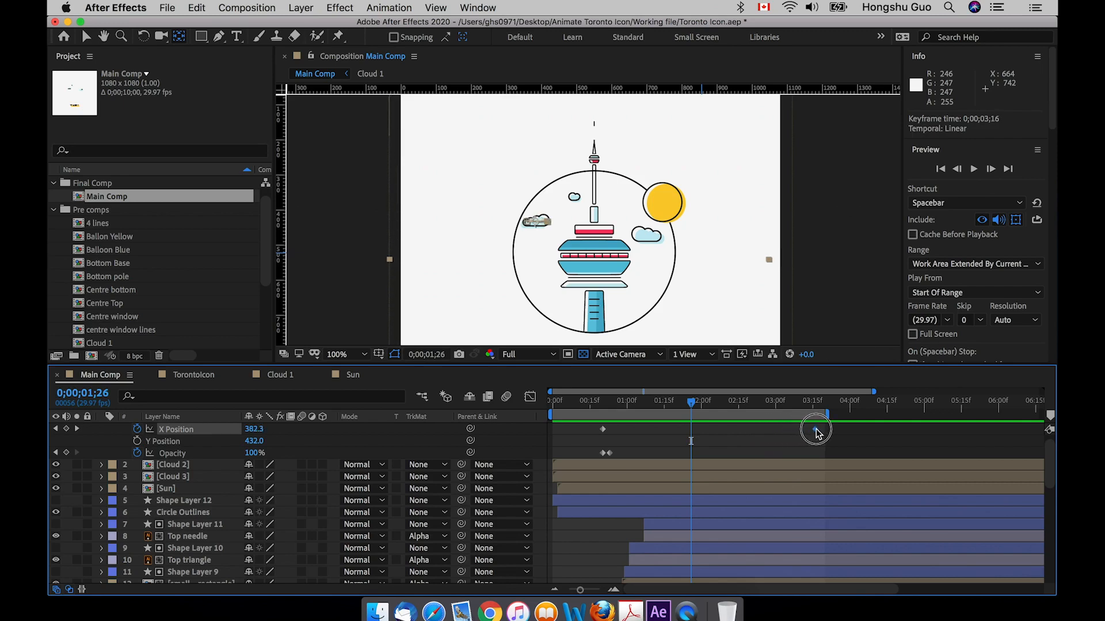
left_click(630, 395)
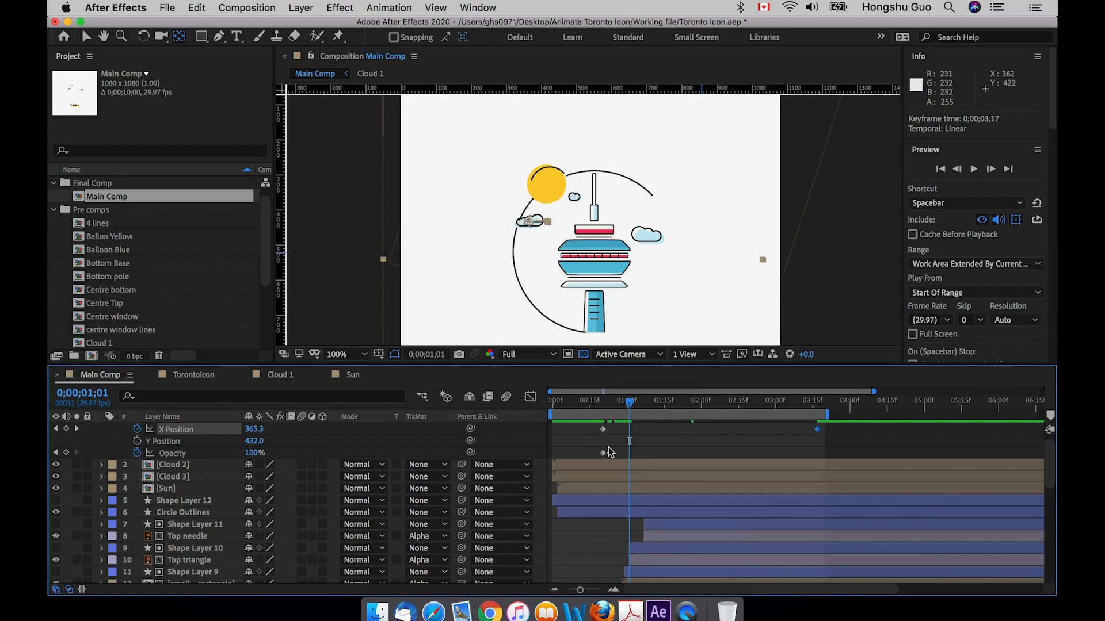
Step: Shift Cloud 1's starting X Position keyframe and both Opacity keyframes together so they begin at 0;00;01;02
scroll(619, 455, "up", 1)
left_click_drag(626, 470, 575, 421)
left_click_drag(606, 471, 644, 468)
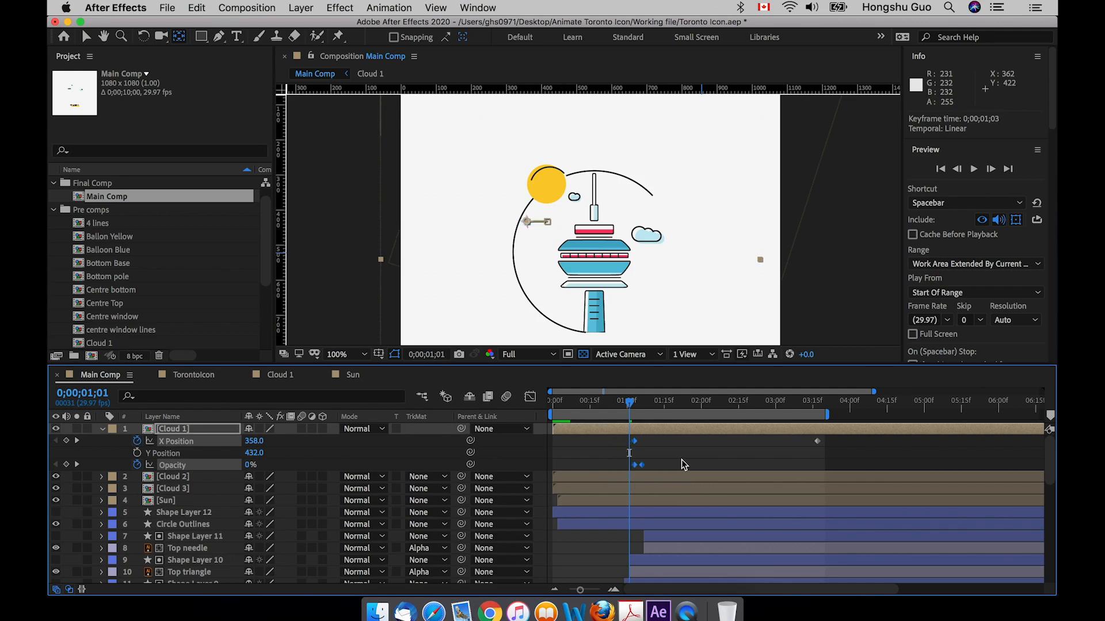
left_click(682, 464)
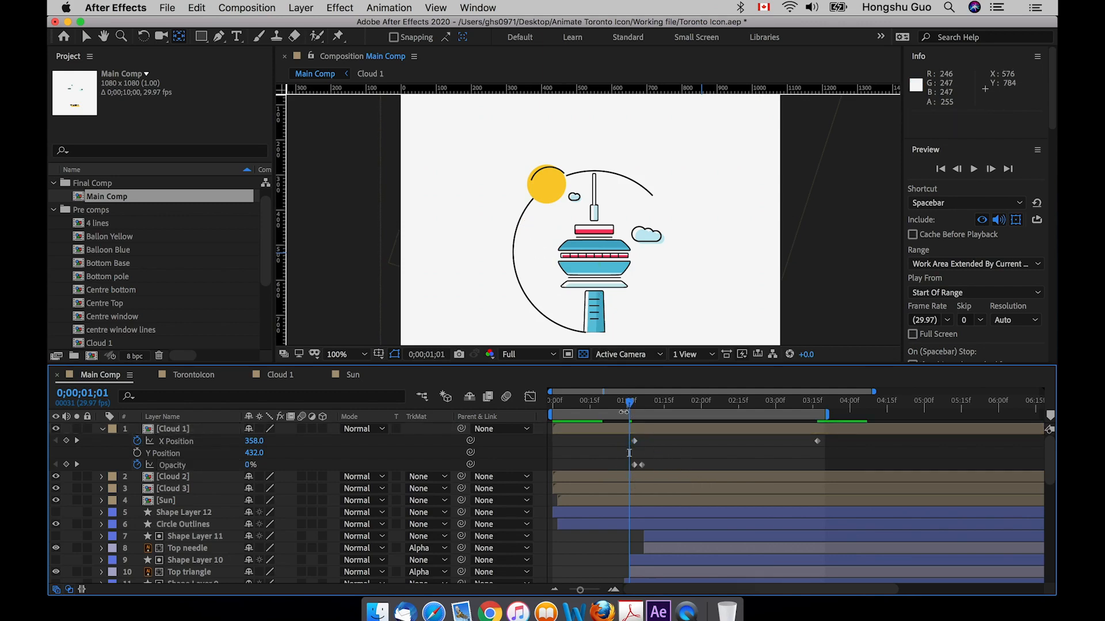
left_click(635, 405)
left_click_drag(635, 405, 632, 465)
mouse_move(640, 408)
left_mouse_down()
mouse_move(632, 414)
mouse_move(643, 401)
left_mouse_up()
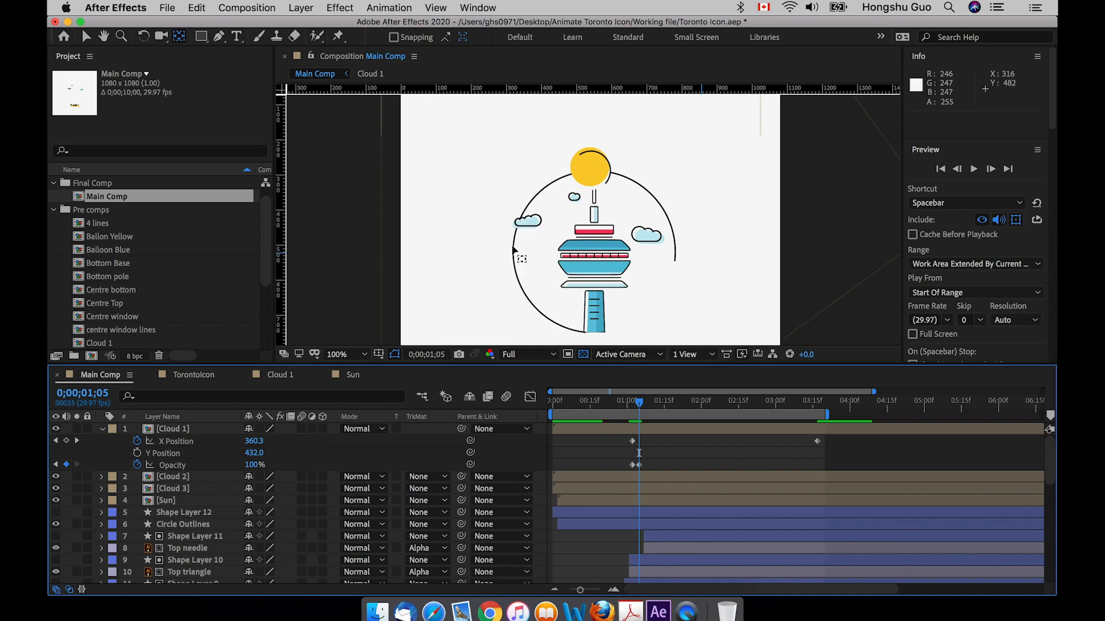
Step: Try to delay Cloud 1's two Opacity keyframes by a few frames, then undo the keyframe movement
left_click(644, 462)
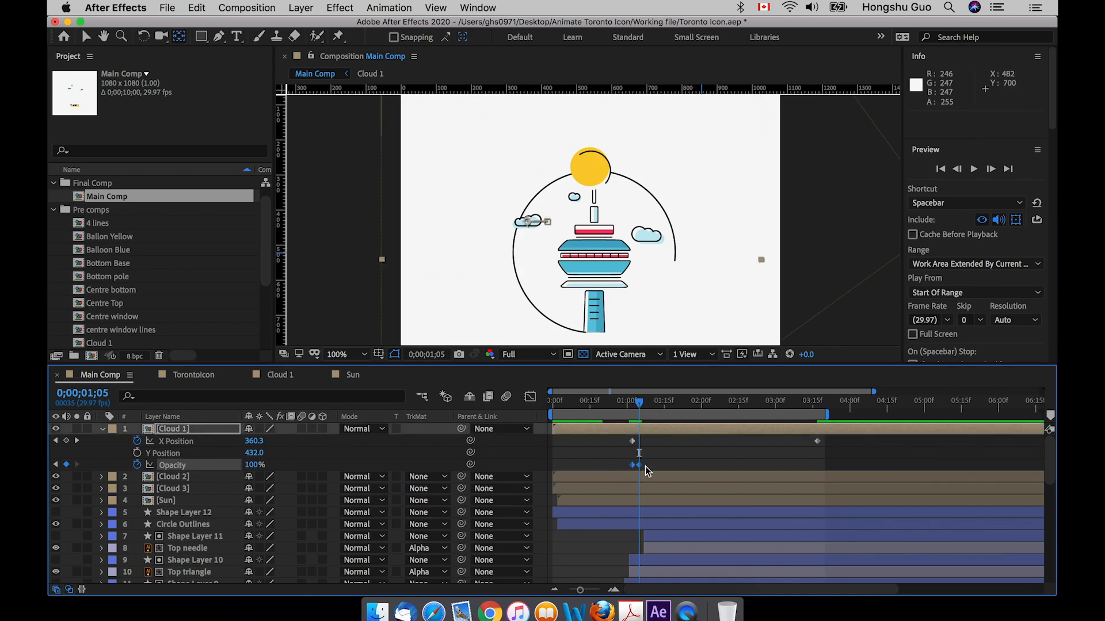
left_click_drag(633, 466, 641, 467)
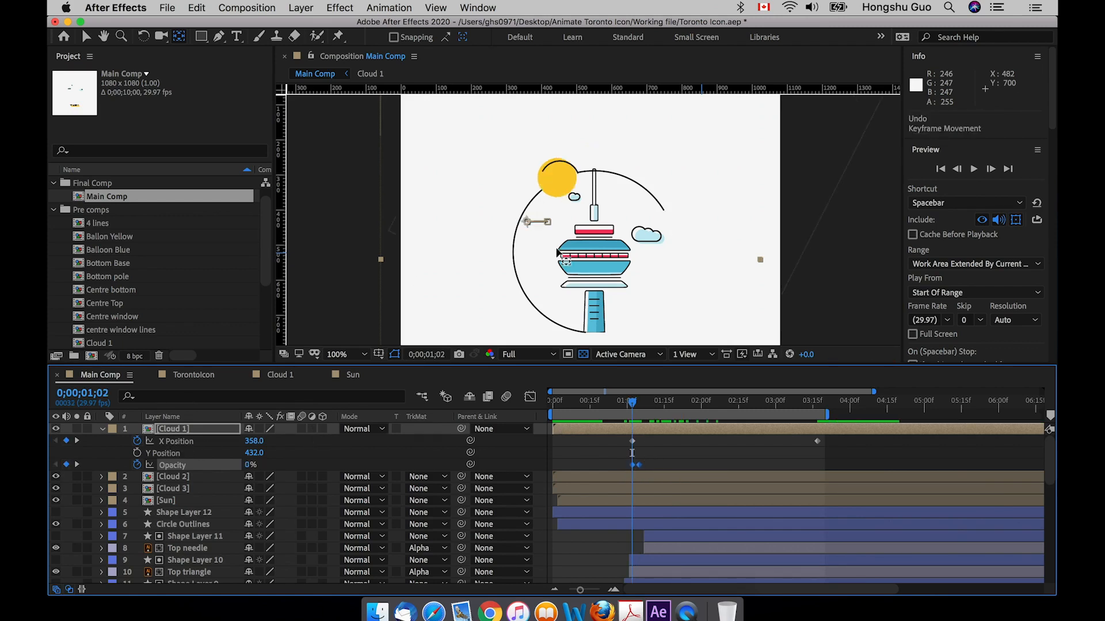
left_click(284, 449)
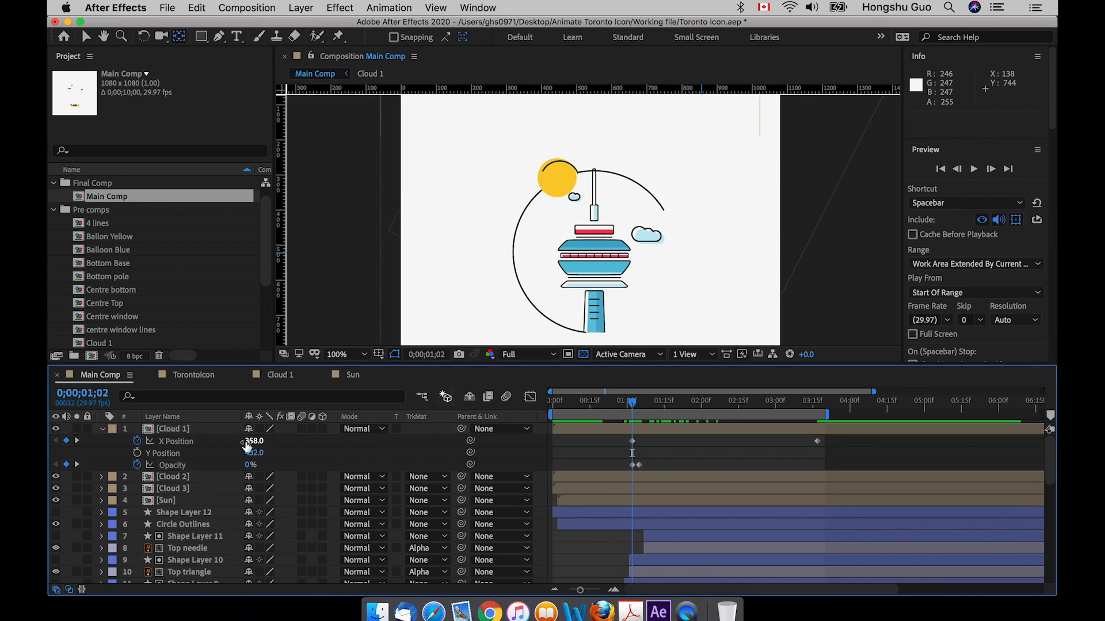
Step: Set Cloud 1's starting X Position at 0;00;01;02 to 378, then preview the animation from near the start
scroll(251, 442, "right", 3)
left_click_drag(252, 447, 265, 444)
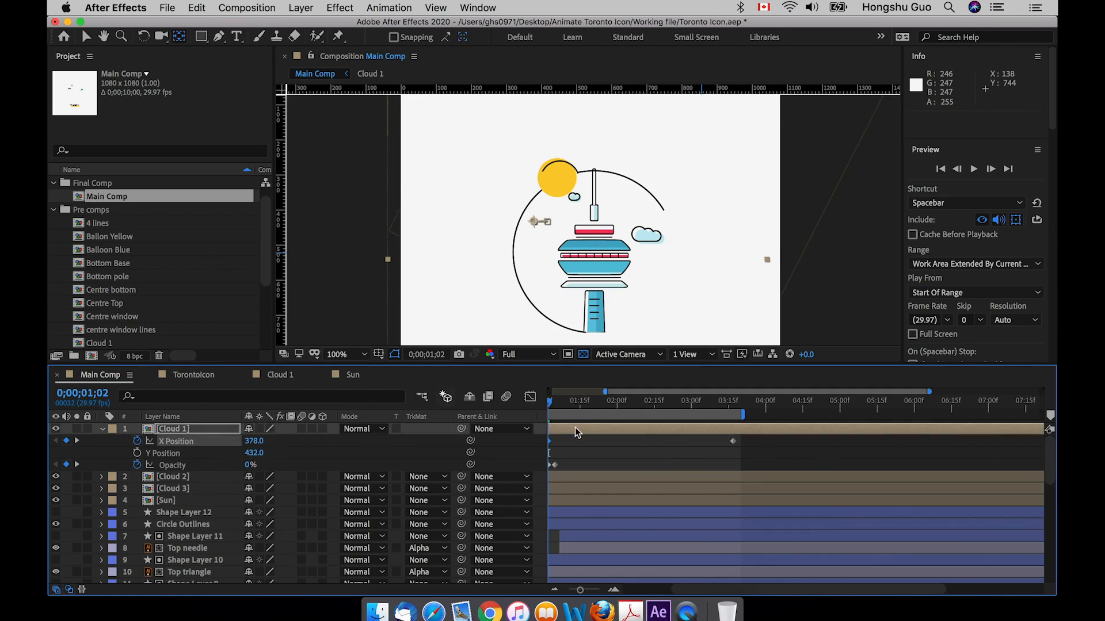
left_click(561, 409)
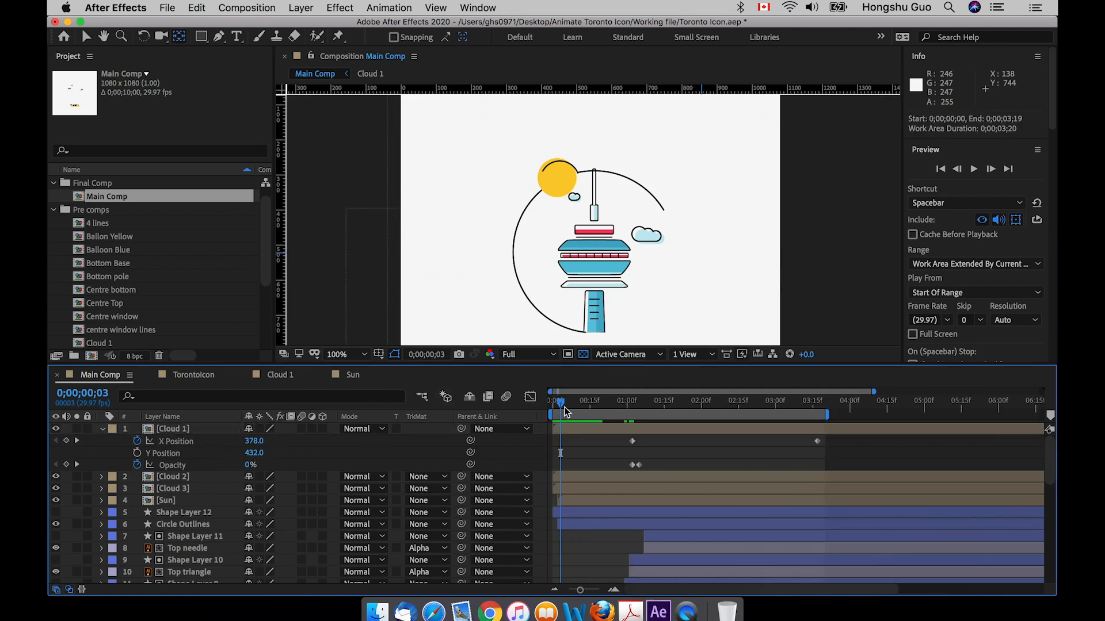
key("space")
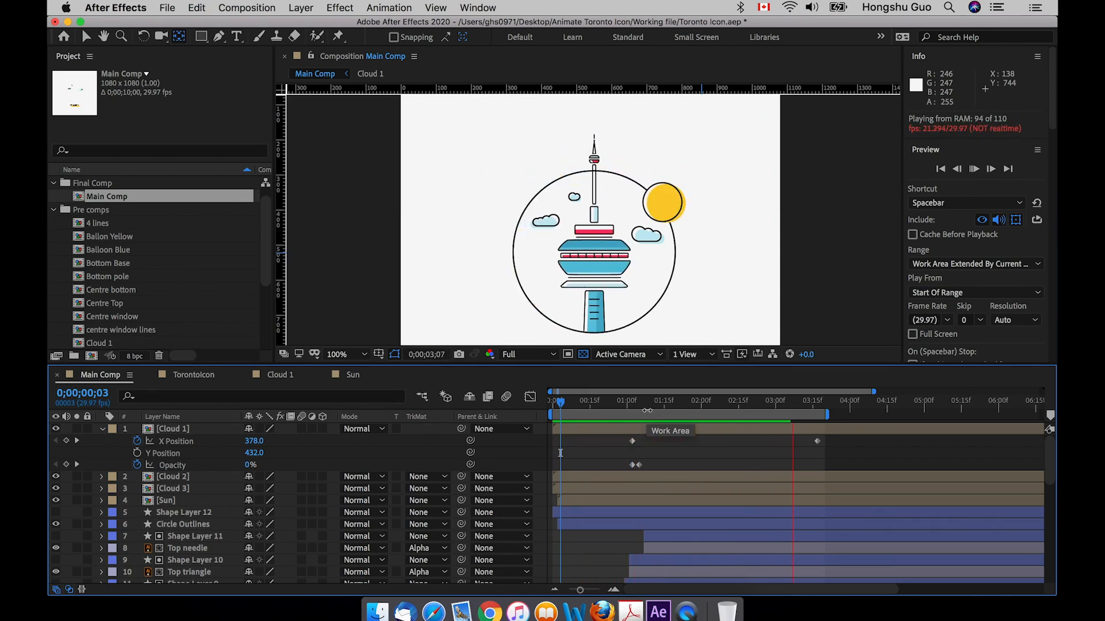
left_click_drag(635, 405, 705, 399)
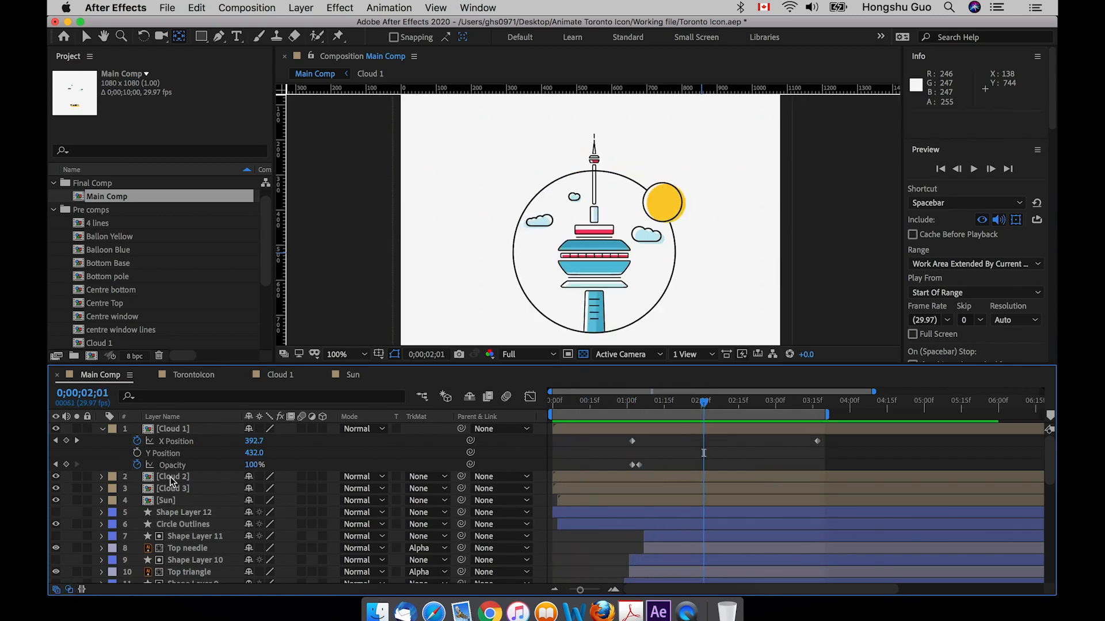
Step: Separate Cloud 2's Position into X and Y dimensions and reveal its Opacity alongside them
left_click(187, 482)
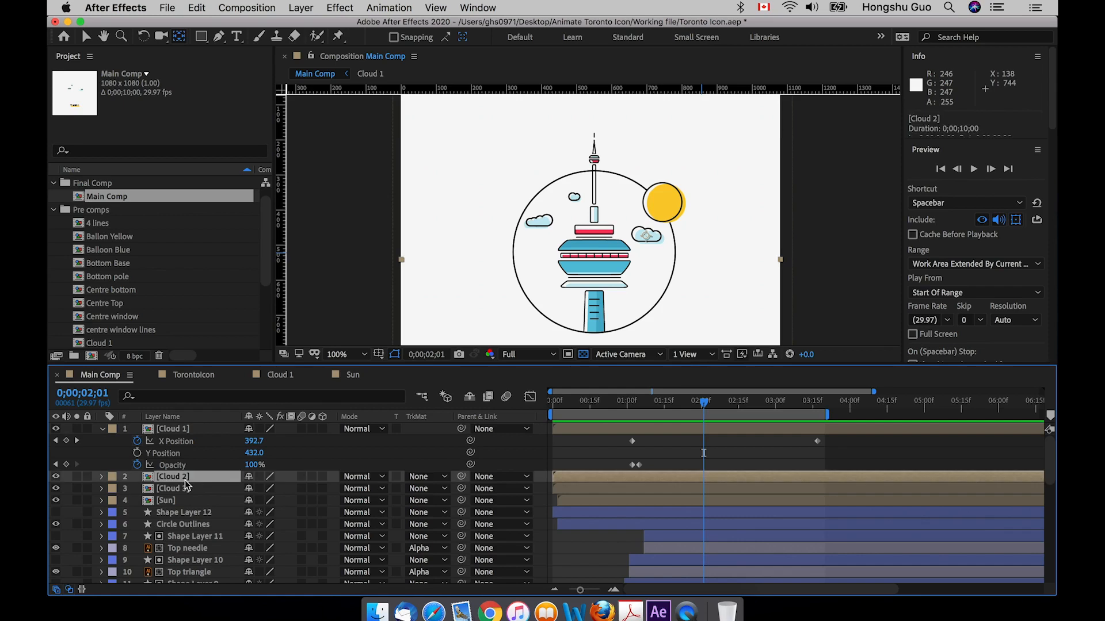
key("p")
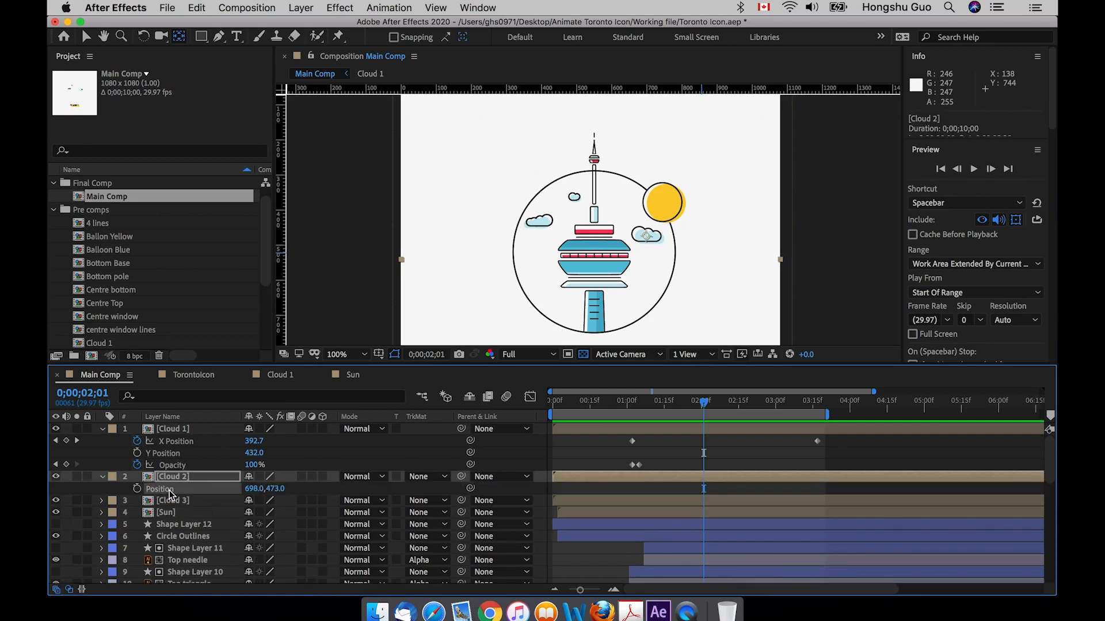
right_click(187, 490)
key("Escape")
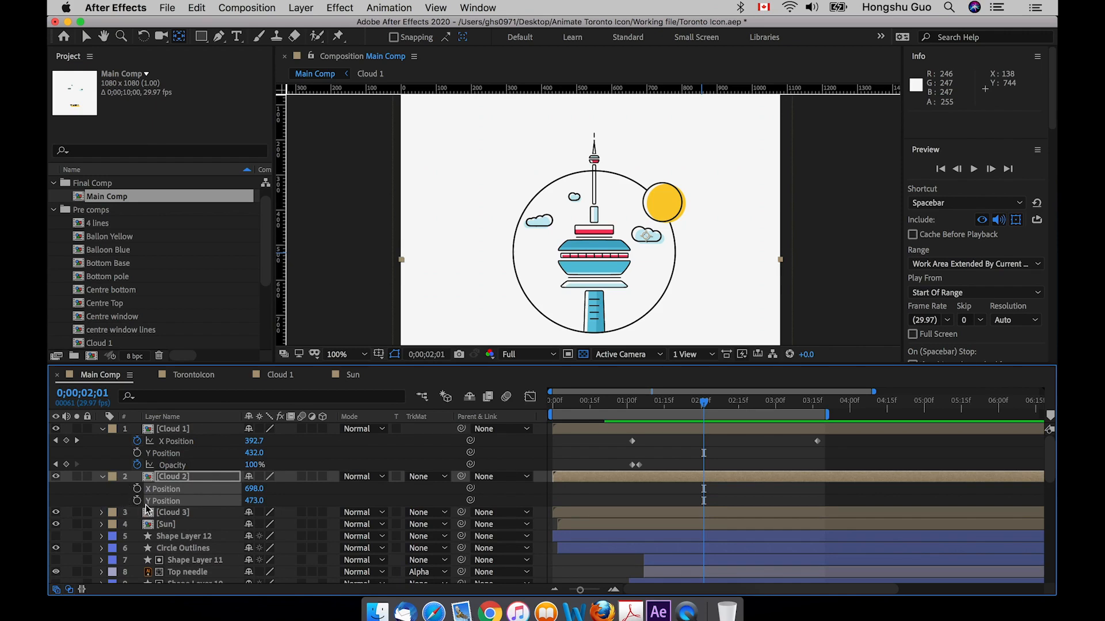
key("super+shift+a")
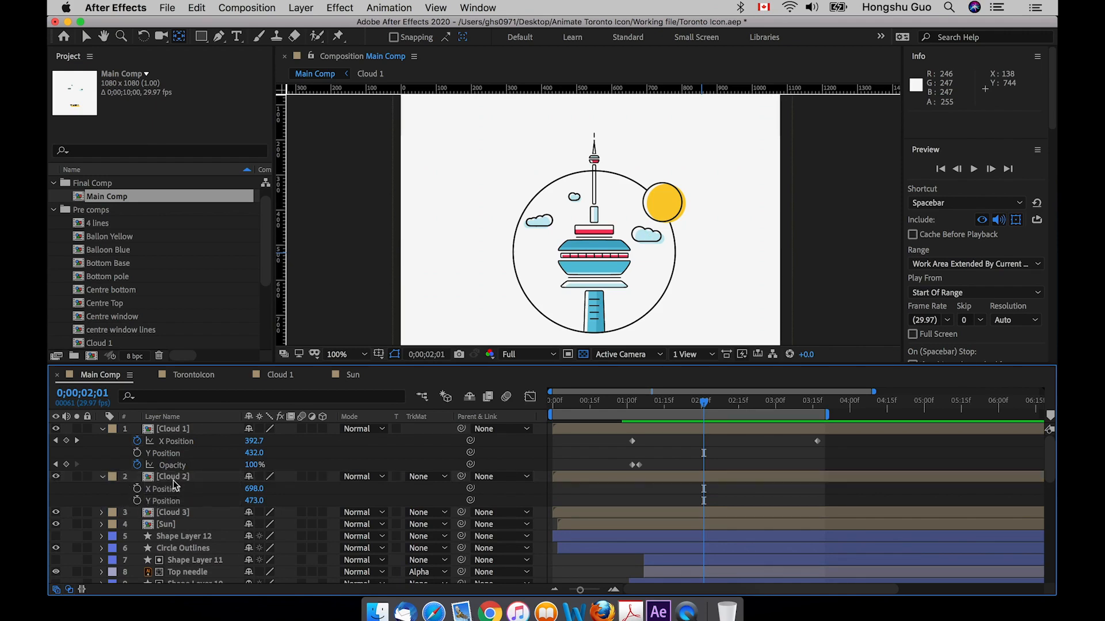
left_click(174, 480)
key("shift+t")
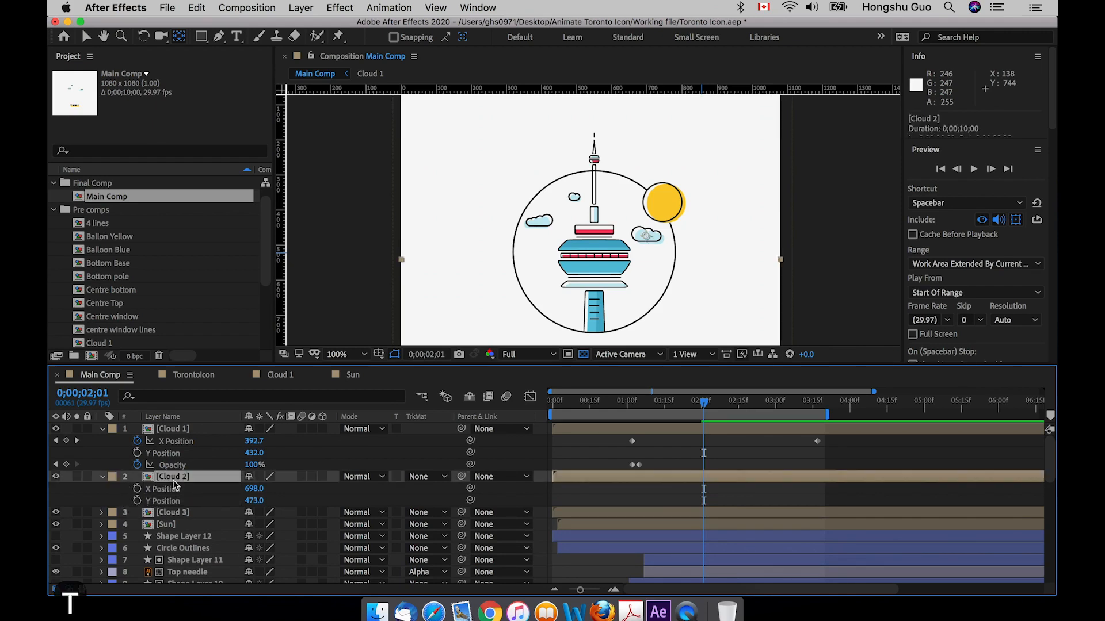
Step: Keyframe Cloud 2's X Position of 698 at 0;00;03;16 and its Opacity of 100% at 0;00;01;05
left_click(137, 488)
left_click_drag(704, 491, 816, 491)
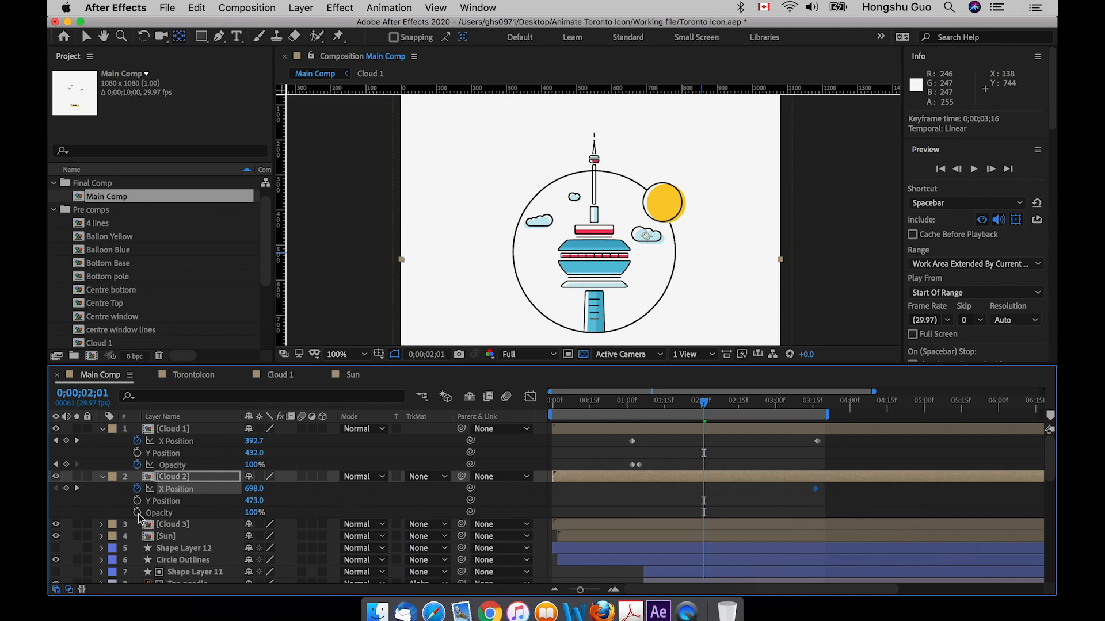
left_click(643, 405)
left_click_drag(644, 408, 639, 405)
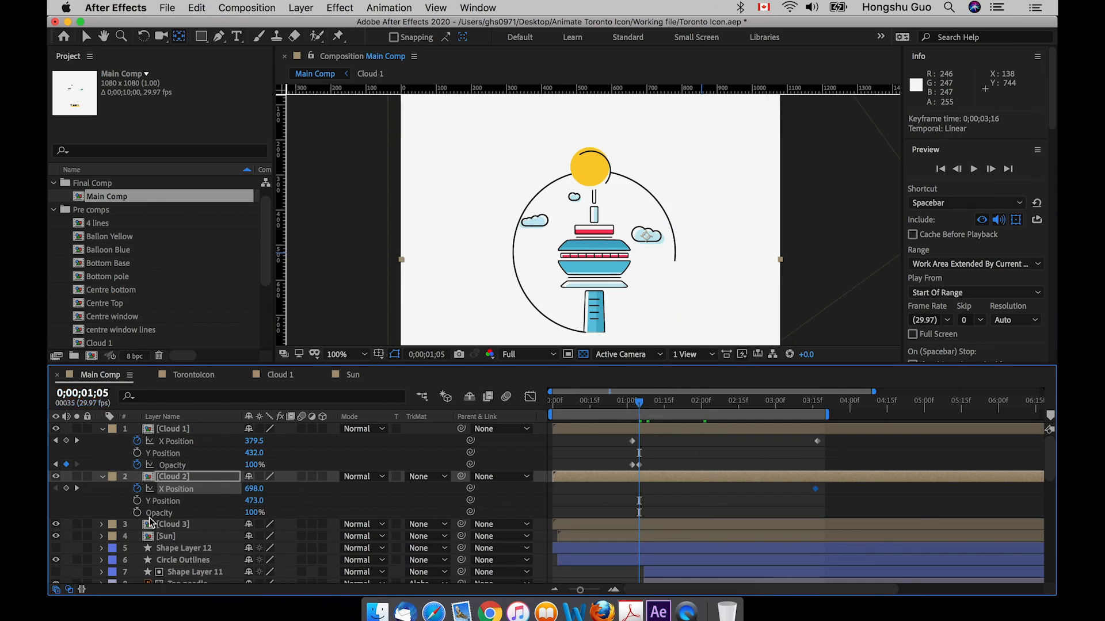
left_click(137, 512)
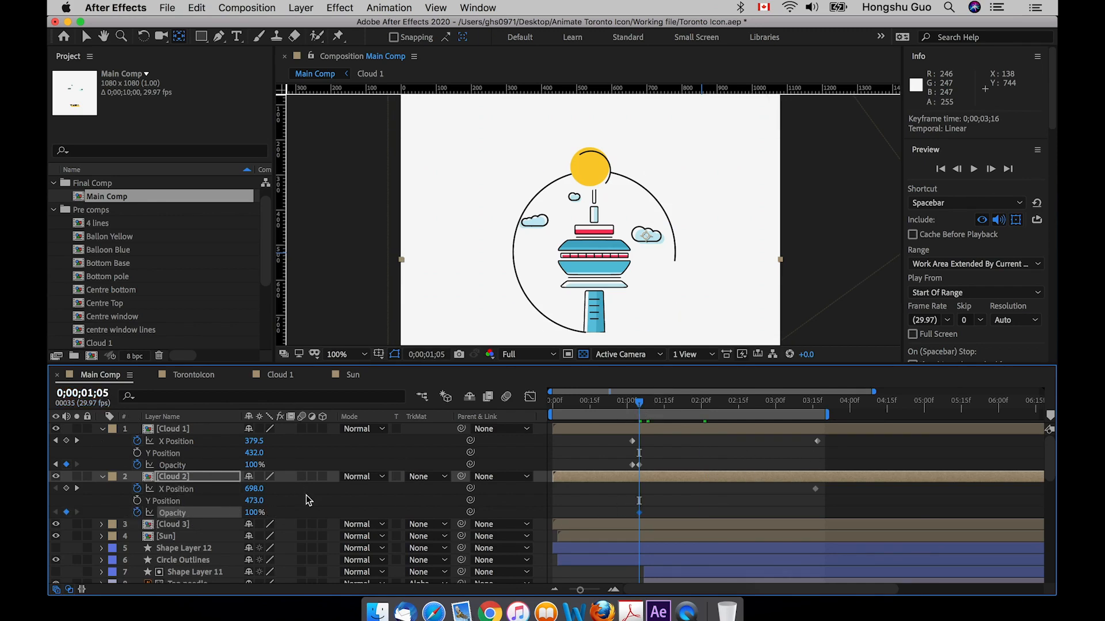
Step: Set Cloud 2's Opacity to 0% at 0;00;01;02 to begin its fade-in
left_click_drag(639, 401, 632, 401)
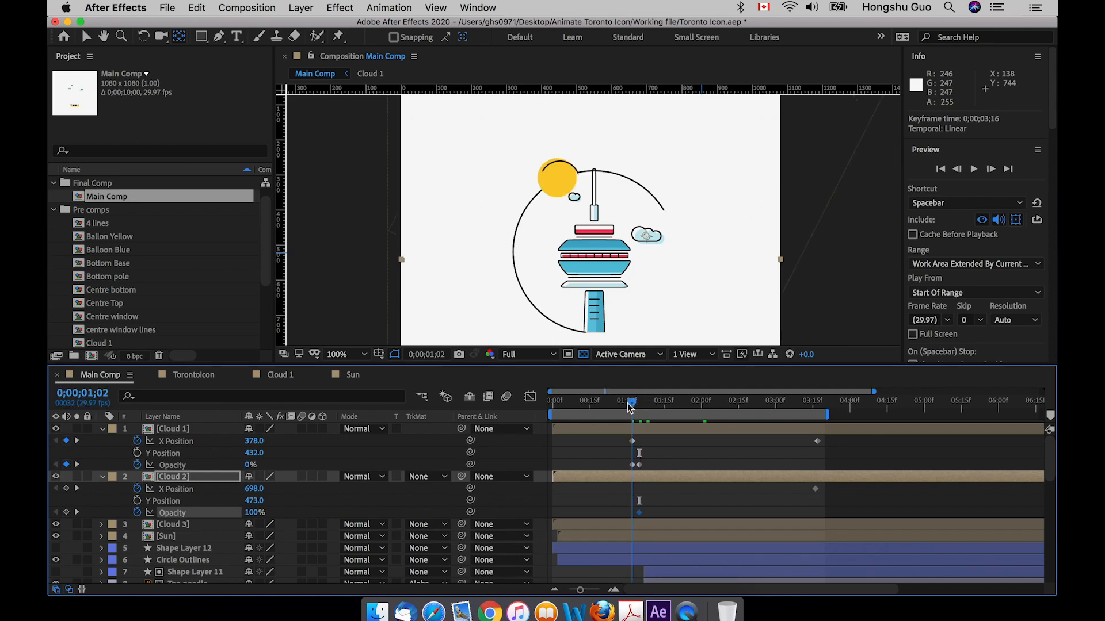
left_click(253, 513)
type("0")
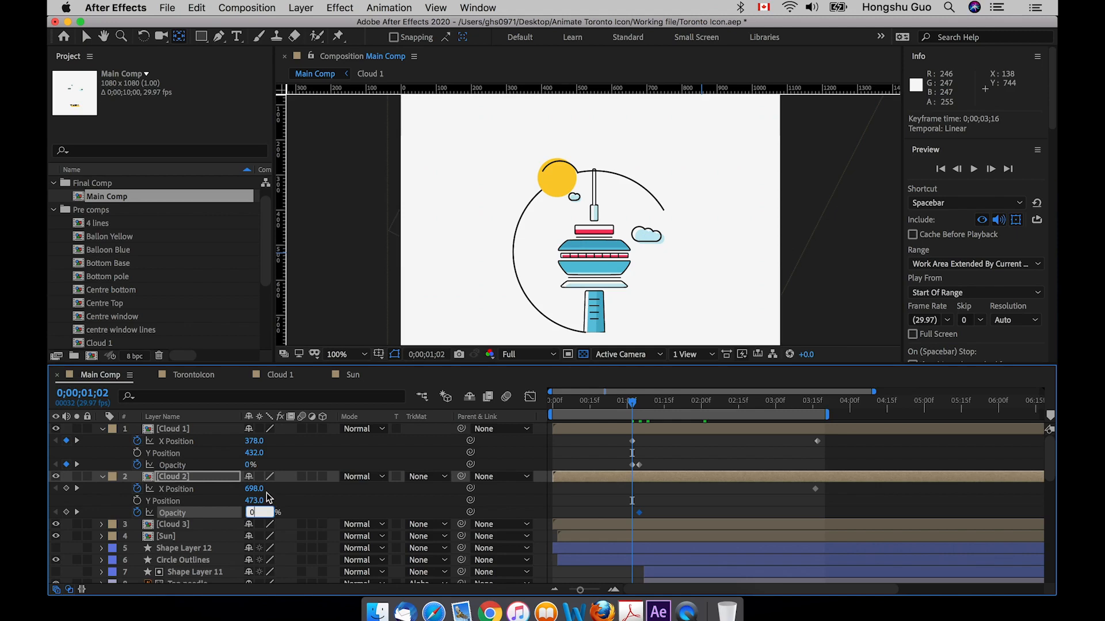
key("Return")
Step: Set Cloud 2's X Position to 727 at 0;00;01;02 and to 687 at 0;00;03;16 for a leftward drift
mouse_move(253, 490)
left_mouse_down()
mouse_move(241, 495)
mouse_move(298, 493)
mouse_move(271, 493)
left_mouse_up()
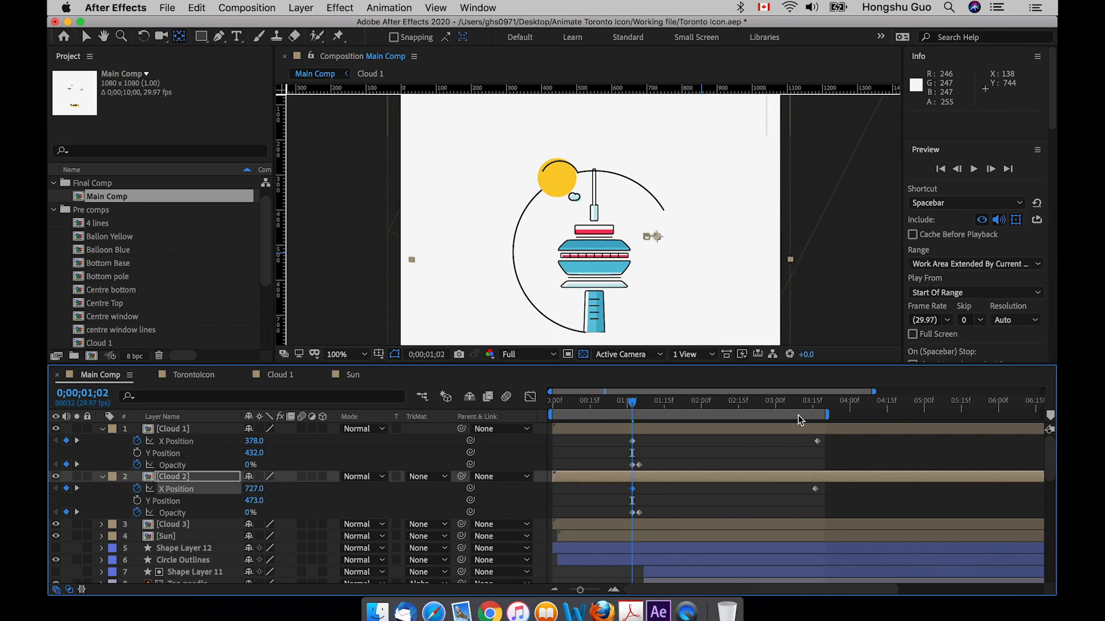
left_click_drag(811, 402, 816, 403)
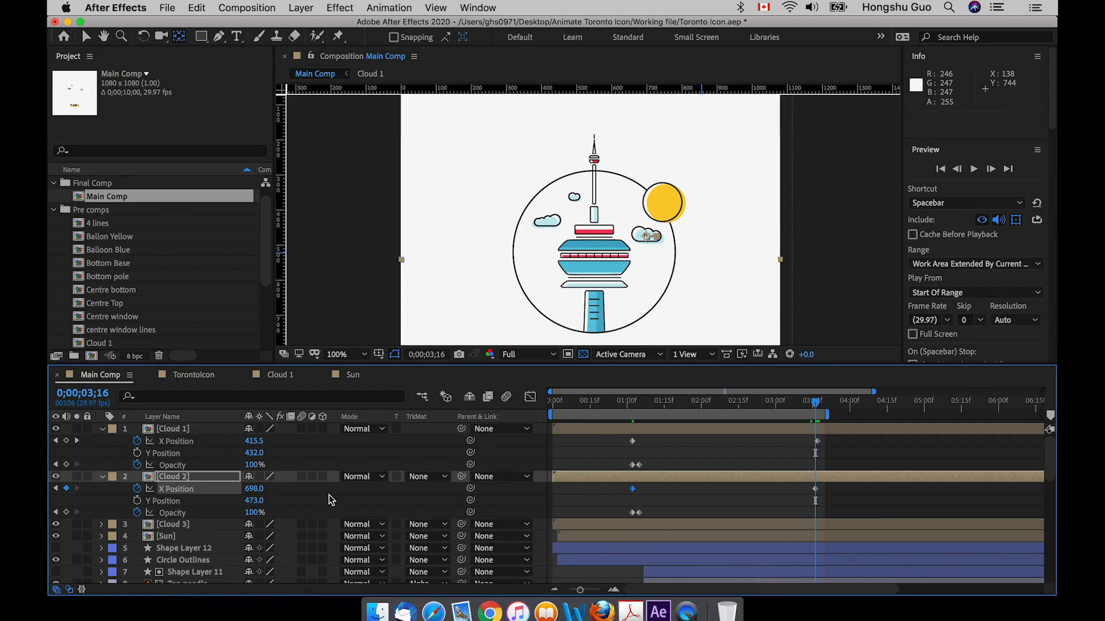
left_click_drag(249, 488, 247, 489)
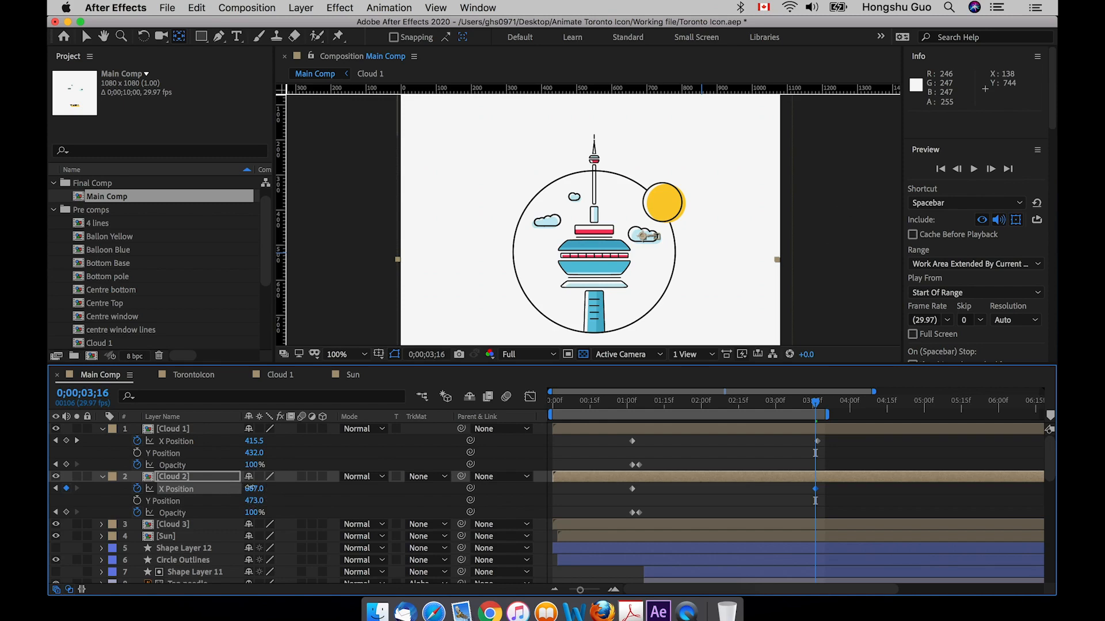
left_click(629, 518)
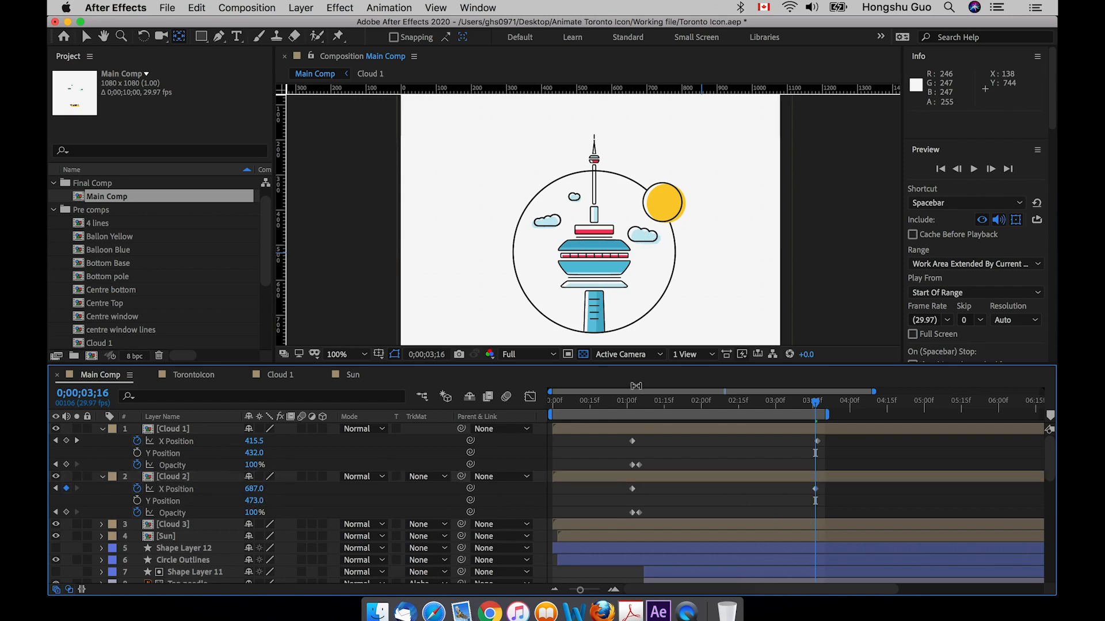
Step: Separate Cloud 3's Position into X and Y dimensions and reveal its Opacity alongside them
left_click(666, 523)
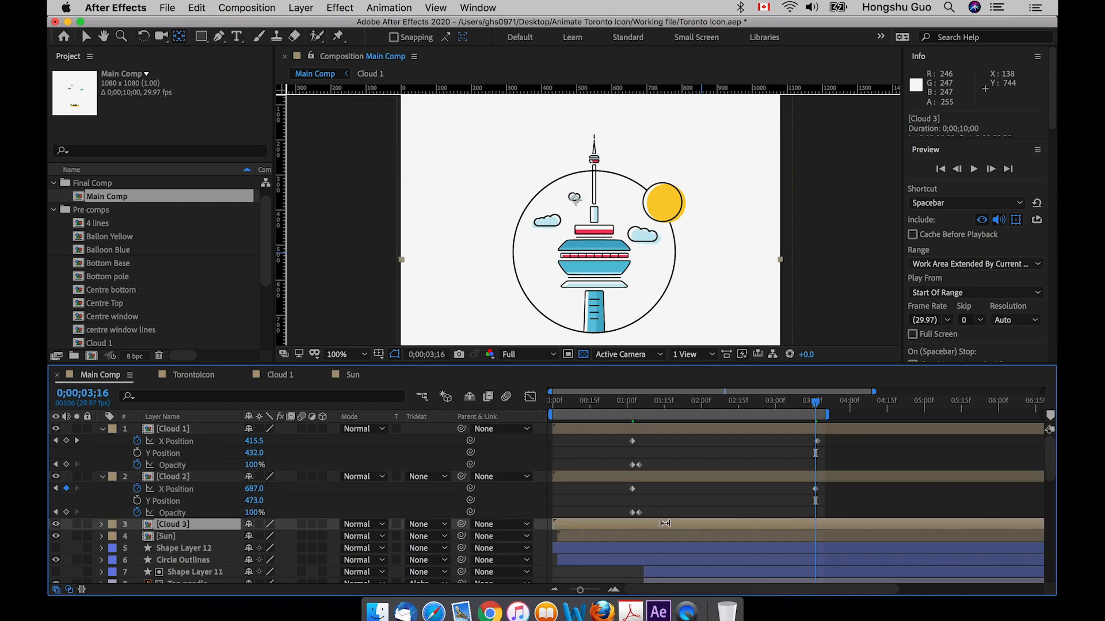
key("p")
left_click(167, 539)
right_click(176, 544)
left_click(206, 458)
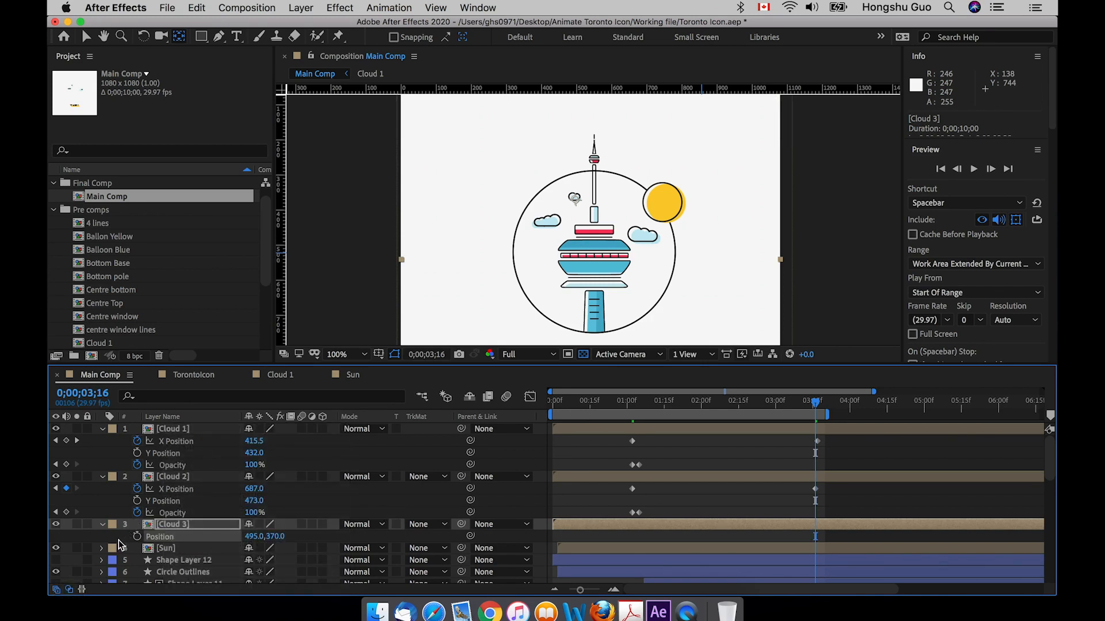
scroll(160, 523, "down", 2)
right_click(154, 513)
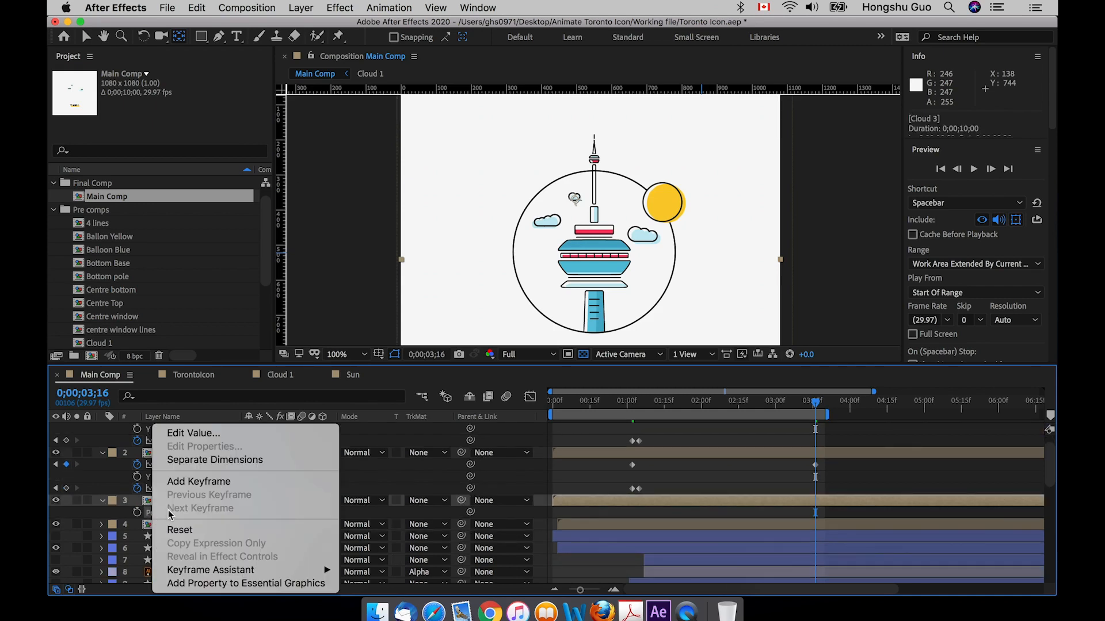
left_click(214, 465)
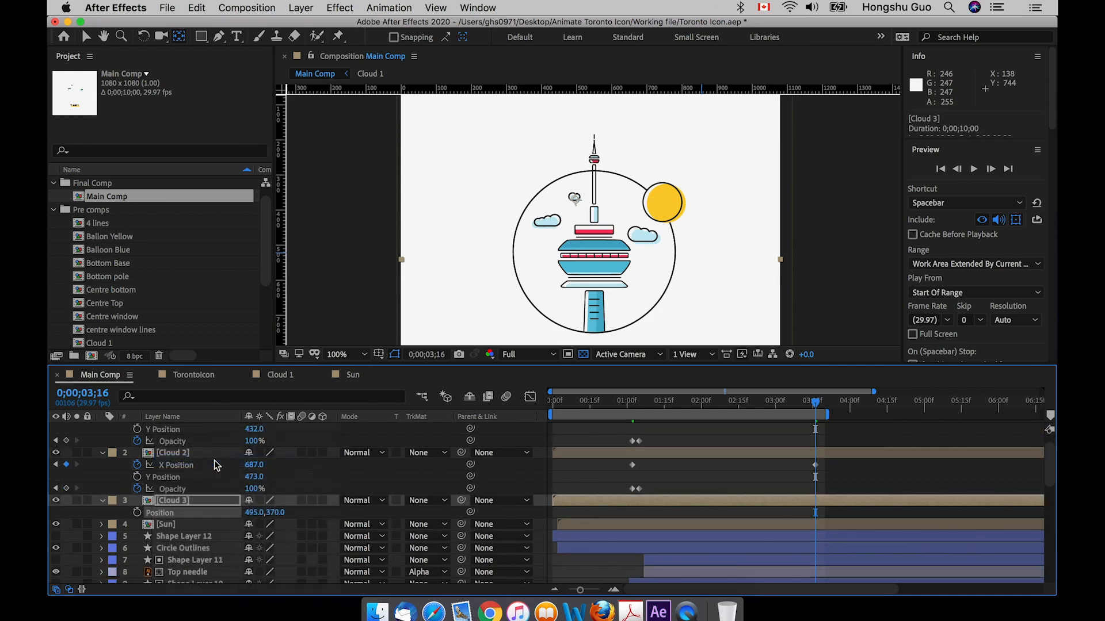
left_click(182, 504)
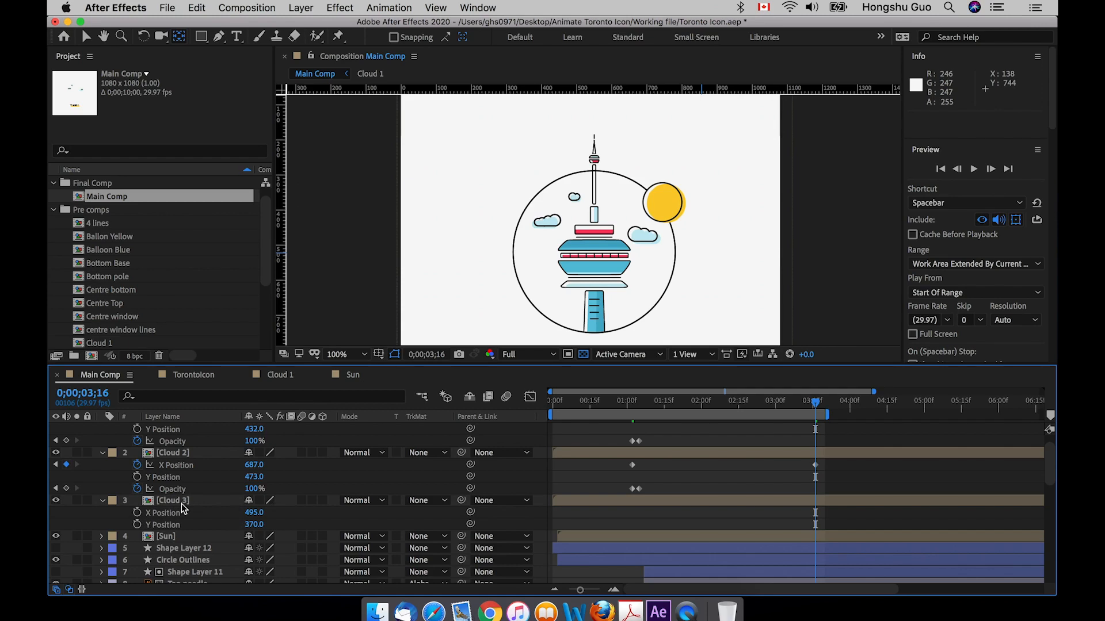
left_click(182, 509)
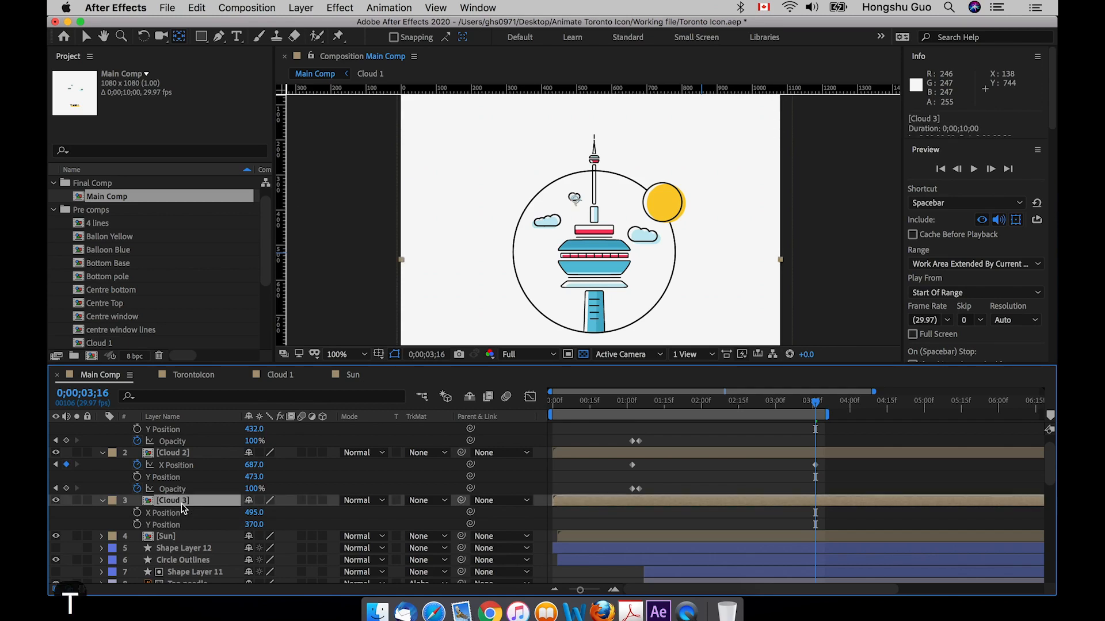
key("shift+t")
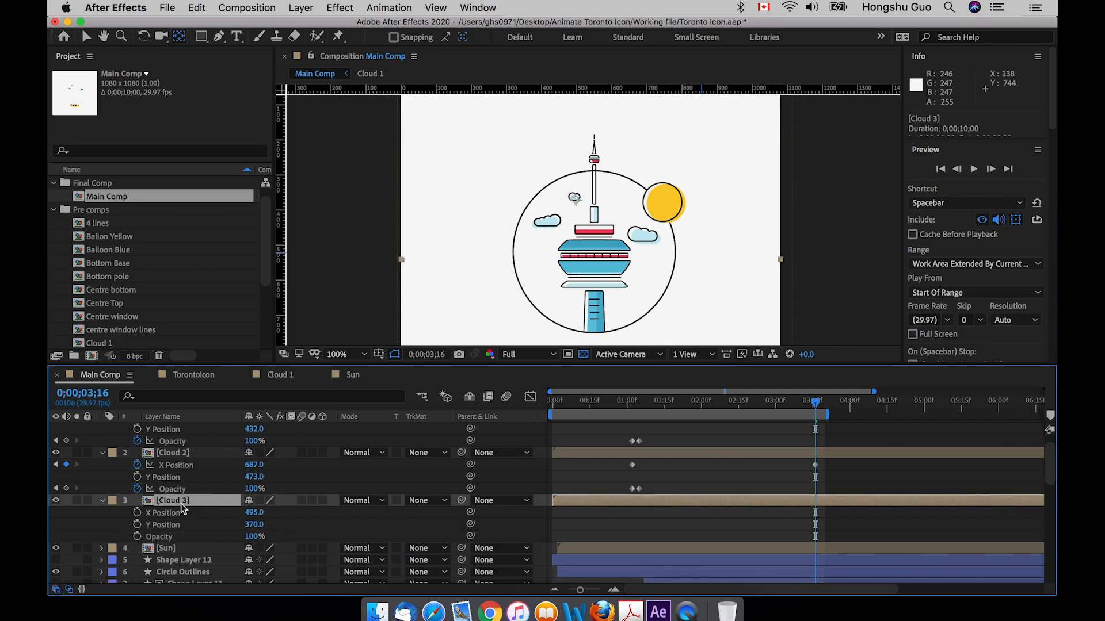
Step: Keyframe Cloud 3's X Position of 495 at 0;00;03;16 and its Opacity of 100% at 0;00;01;05
left_click(138, 538)
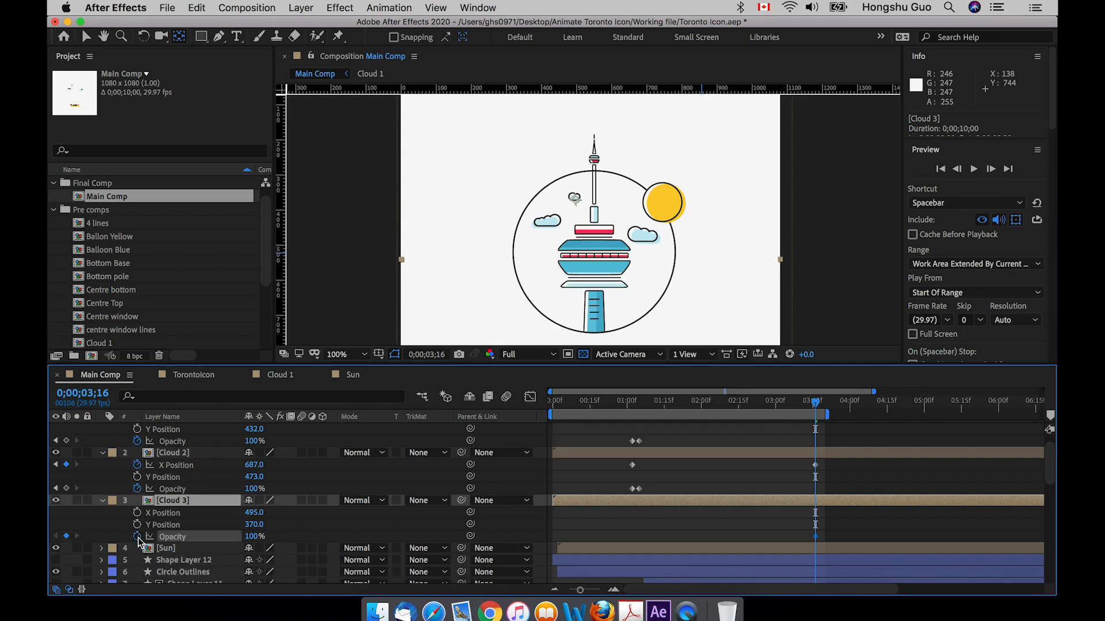
left_click(137, 513)
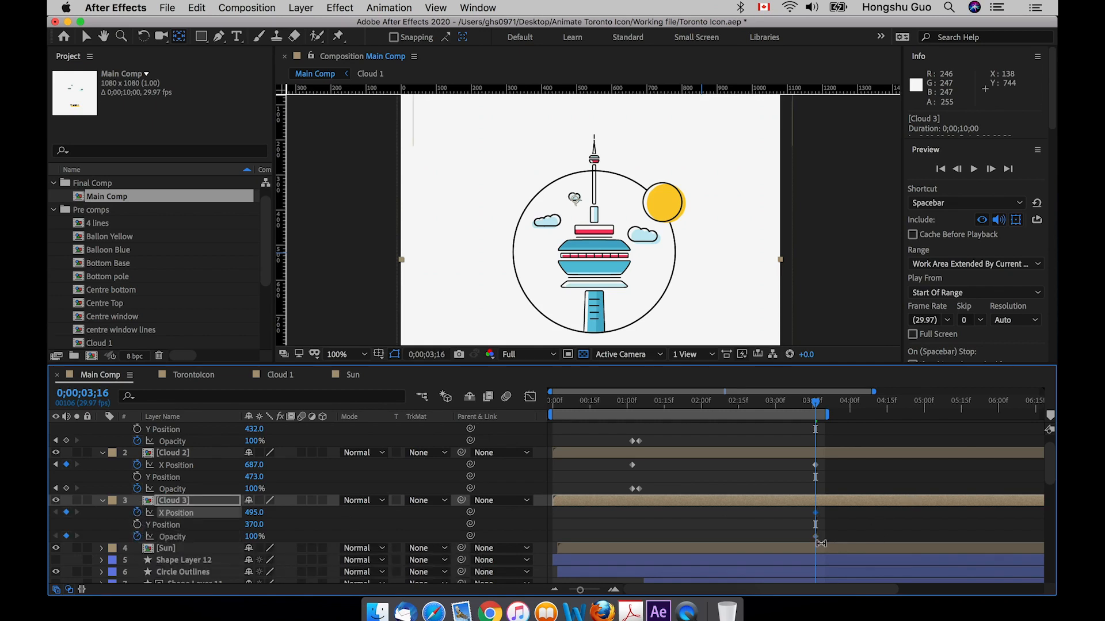
left_click_drag(640, 412, 637, 412)
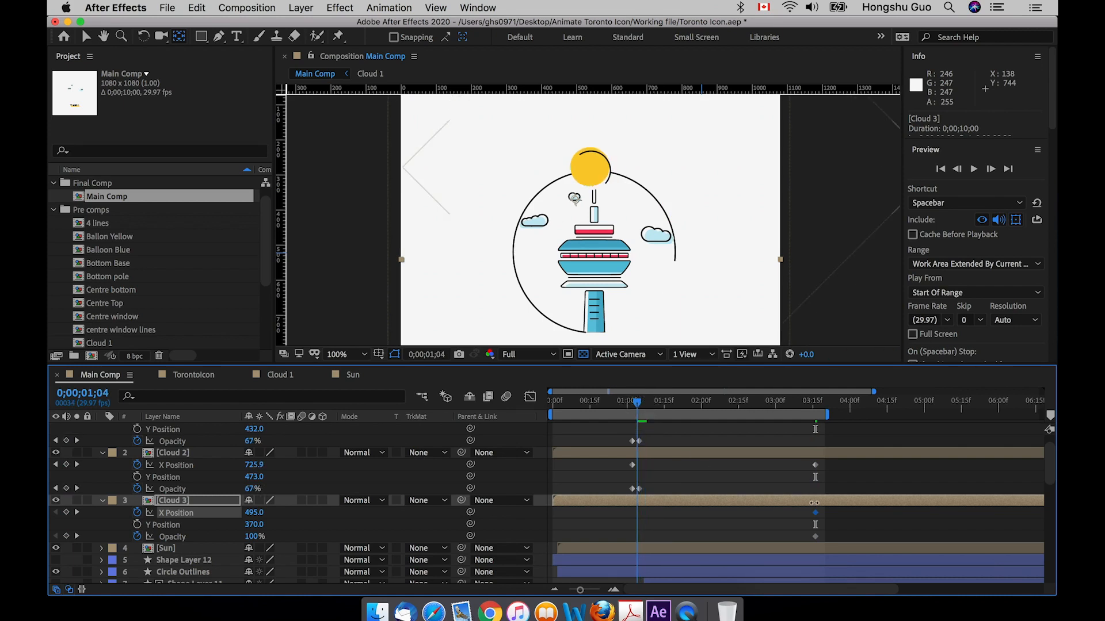
left_click(638, 402)
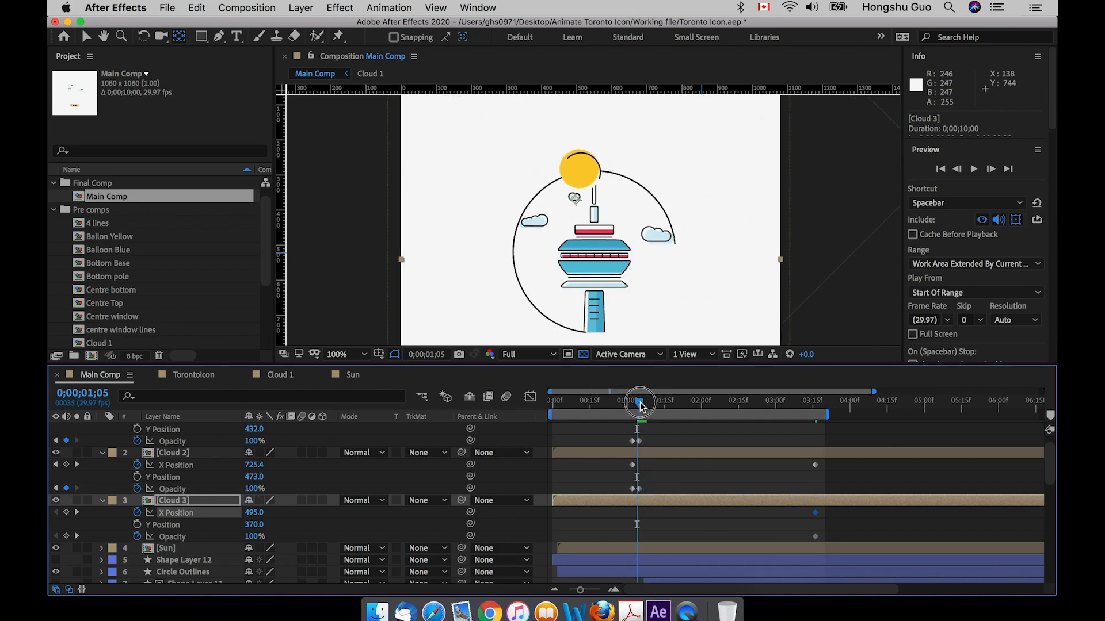
left_click_drag(816, 537, 639, 537)
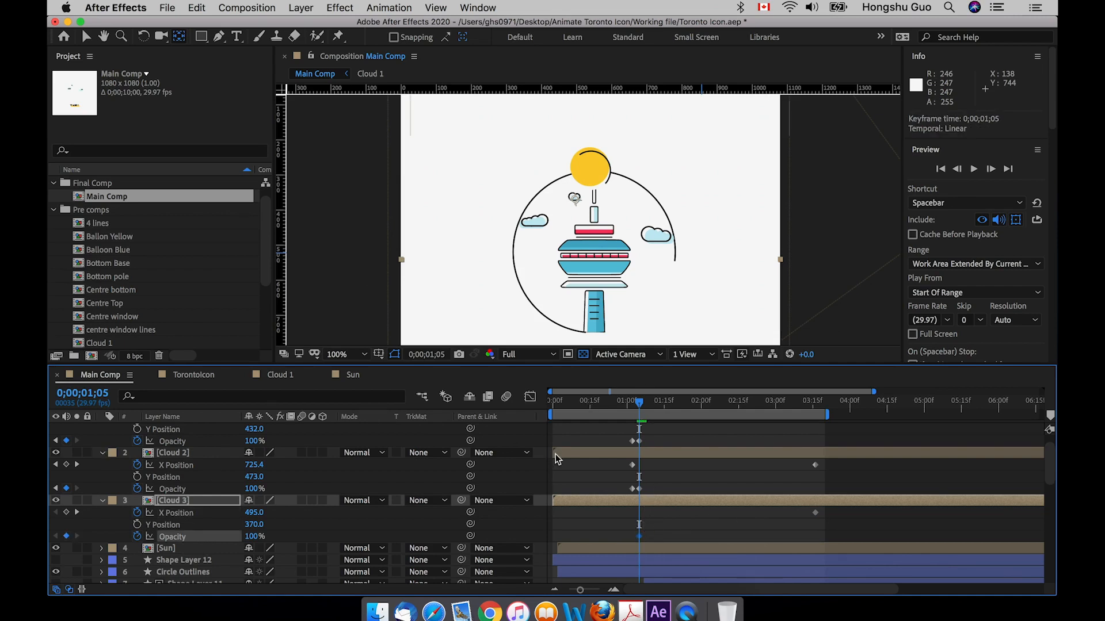
Step: Set Cloud 3's Opacity to 0% at 0;00;01;02 to begin its fade-in
left_click_drag(639, 401, 631, 410)
left_click(254, 538)
left_click(253, 537)
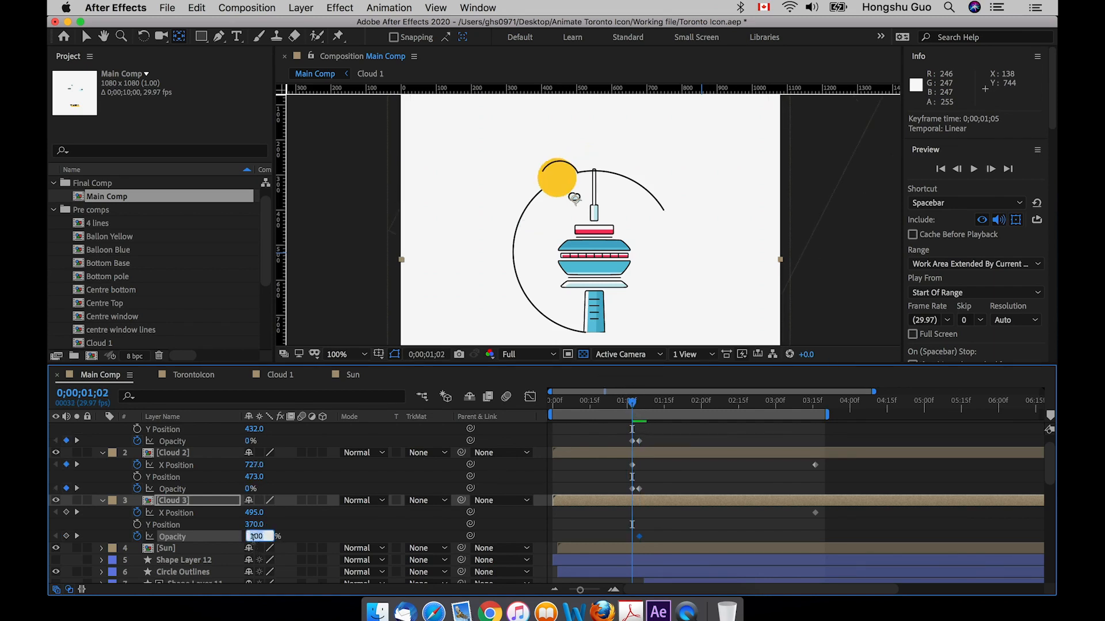
type("0")
left_click(388, 533)
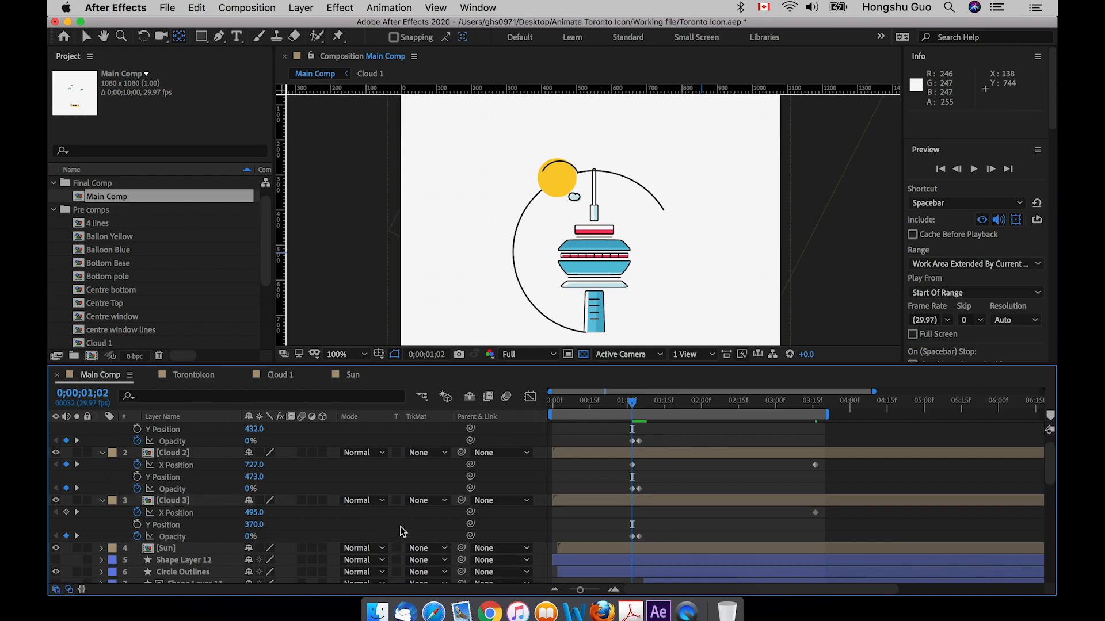
Step: Set Cloud 3's starting X Position to 472 at 0;00;01;02, then preview the composition from its beginning
left_click_drag(256, 511, 234, 514)
left_click_drag(633, 403, 540, 401)
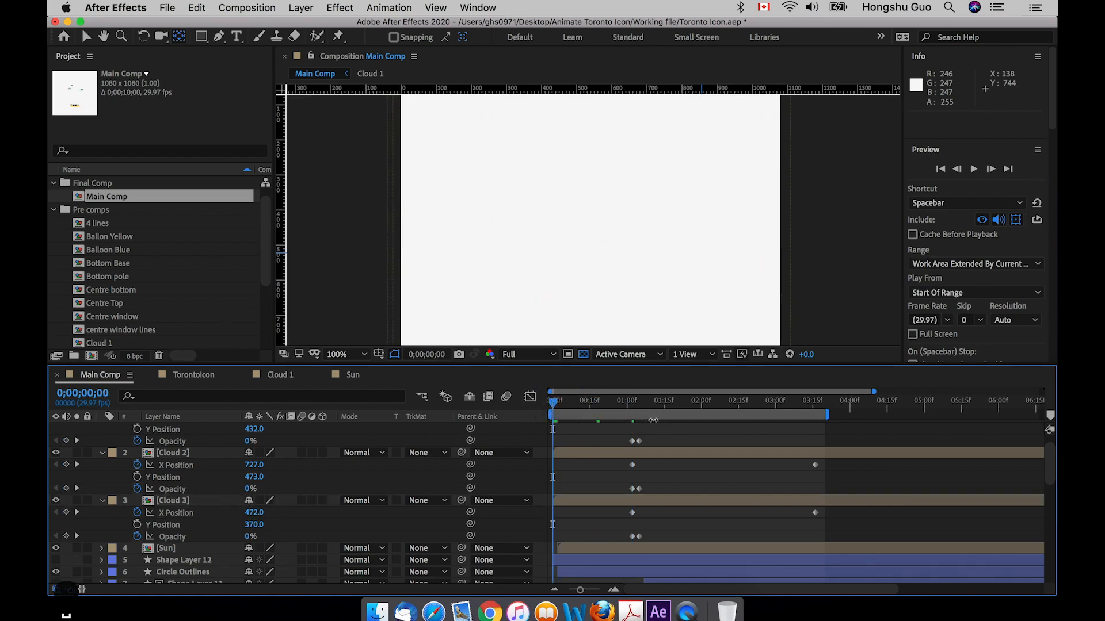
key("space")
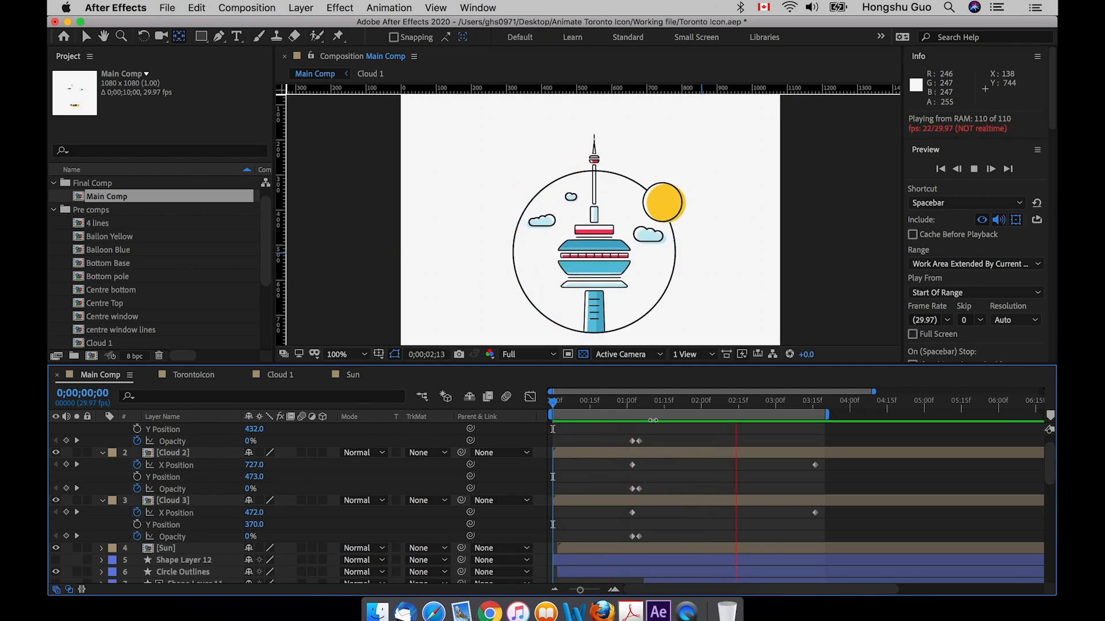
key("space")
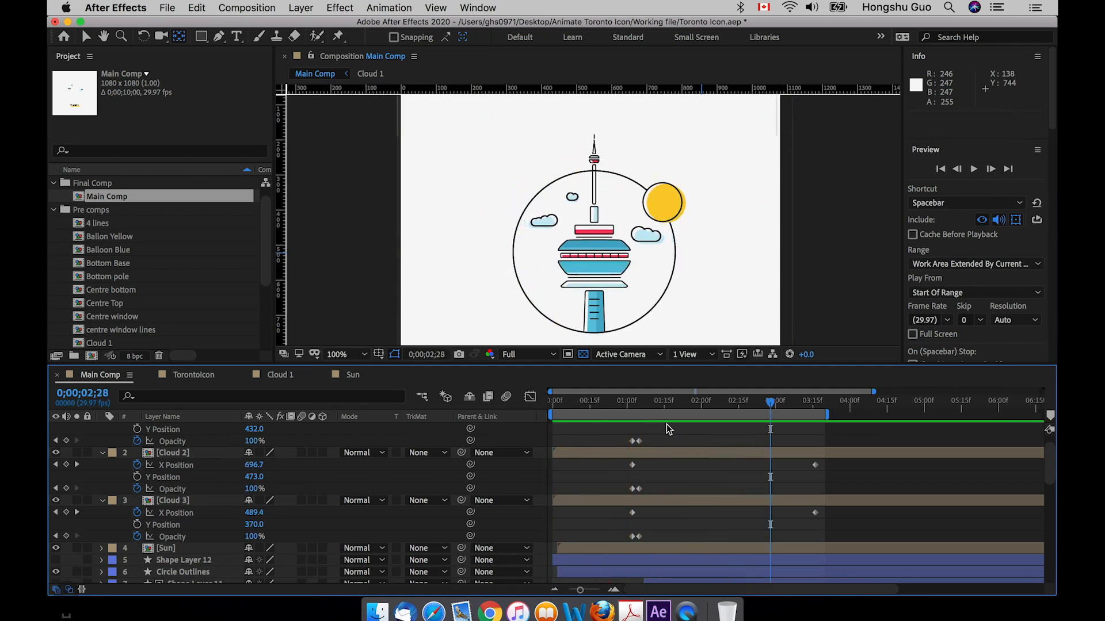
Step: Trim the start of the Cloud 1, Cloud 2 and Cloud 3 layers to 0;00;01;02
left_click(633, 408)
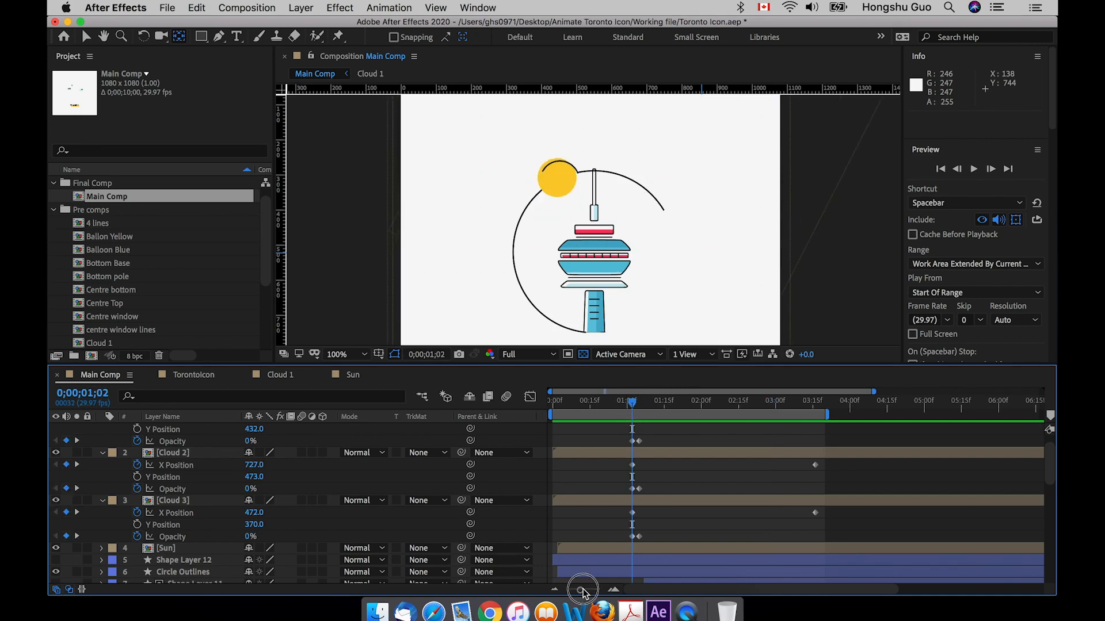
left_click_drag(580, 591, 582, 591)
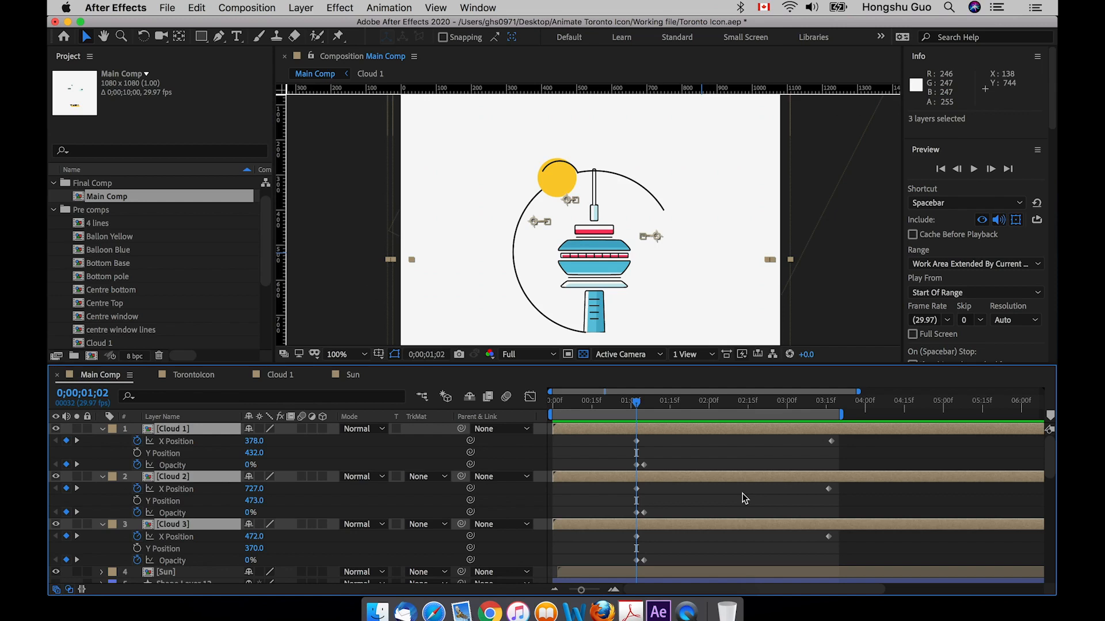
key("alt+bracketleft")
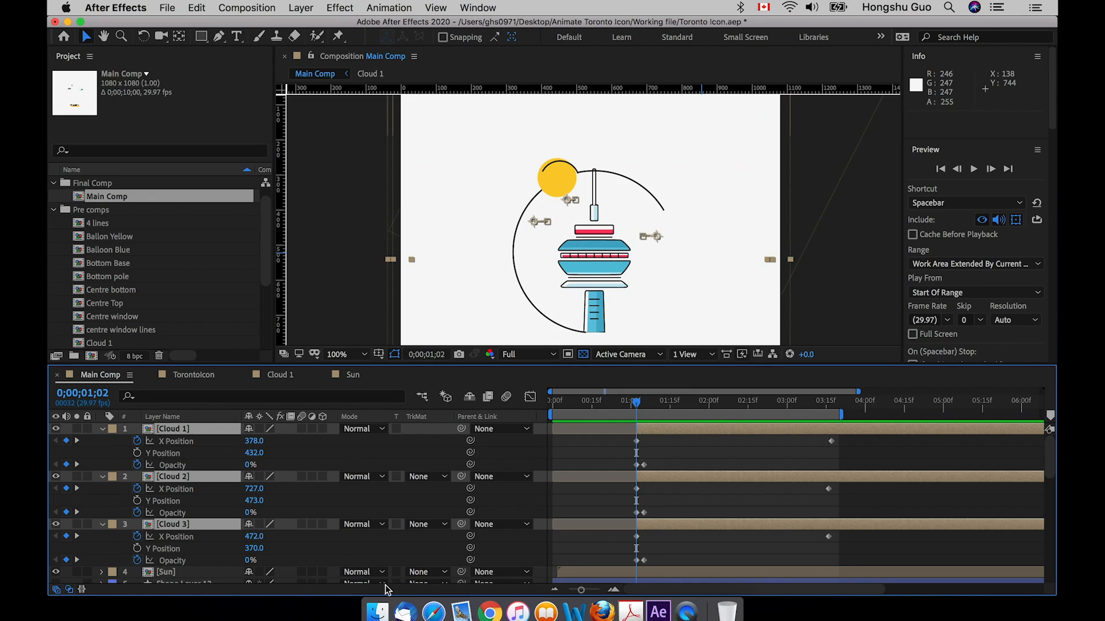
left_click(690, 457)
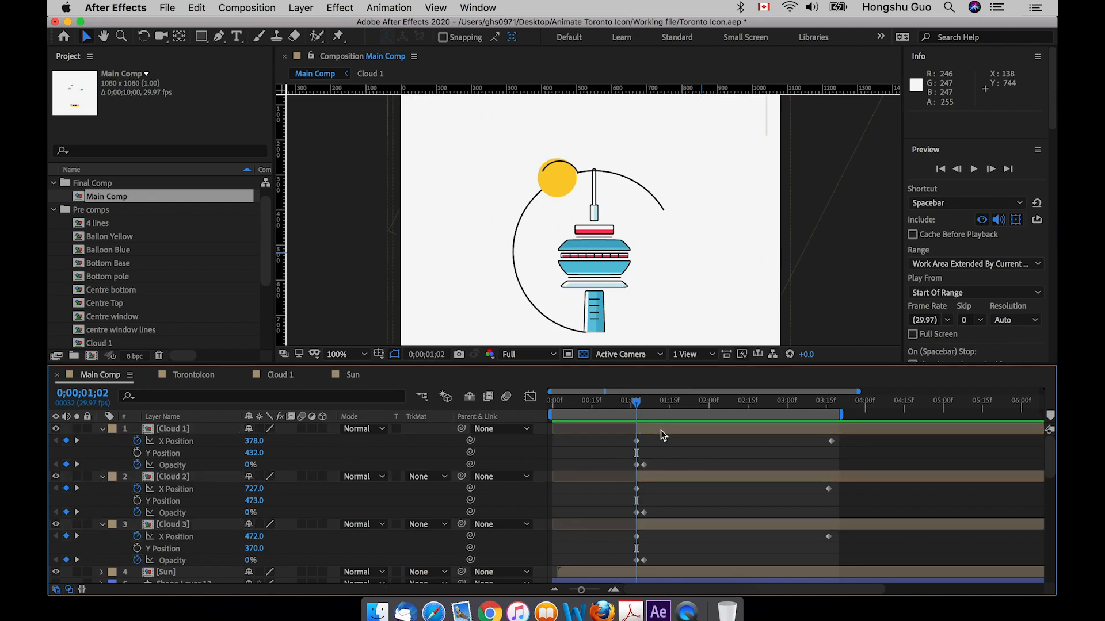
Step: Stagger the cloud layers by moving Cloud 1 one frame later, Cloud 3 two frames later and Cloud 2 one frame earlier, then preview
left_click_drag(662, 435, 667, 446)
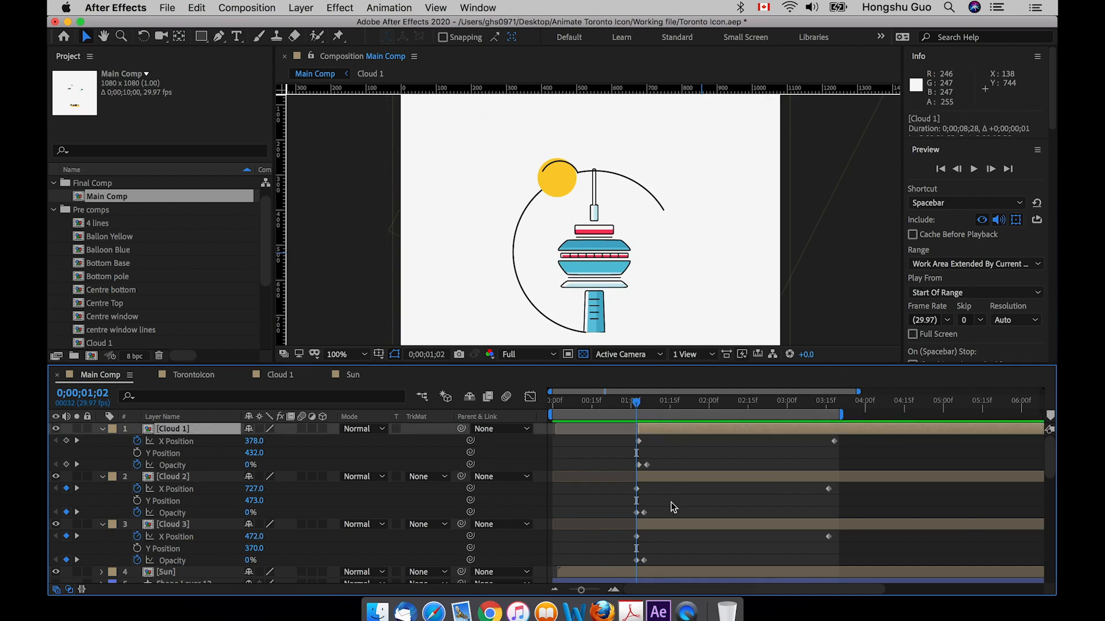
left_click_drag(662, 530, 668, 529)
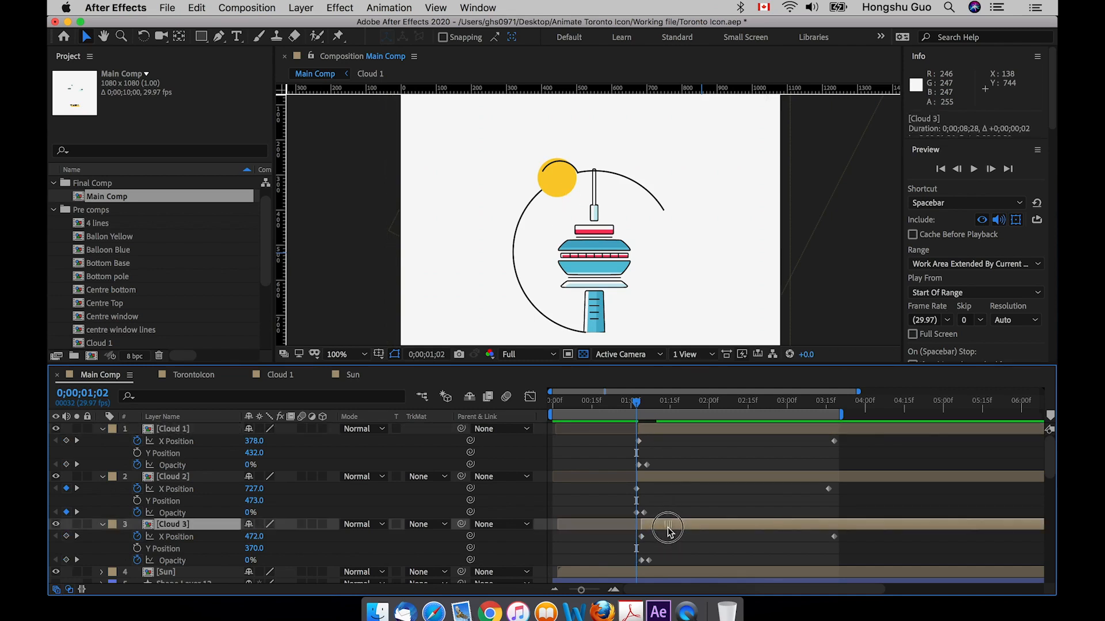
left_click_drag(658, 476, 650, 478)
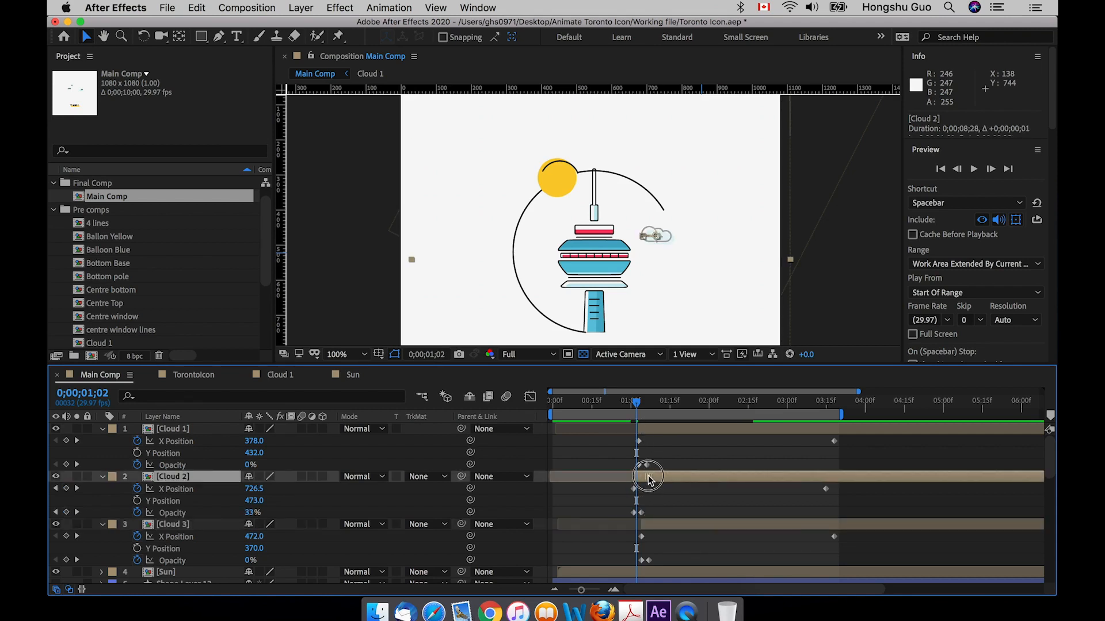
key("Home")
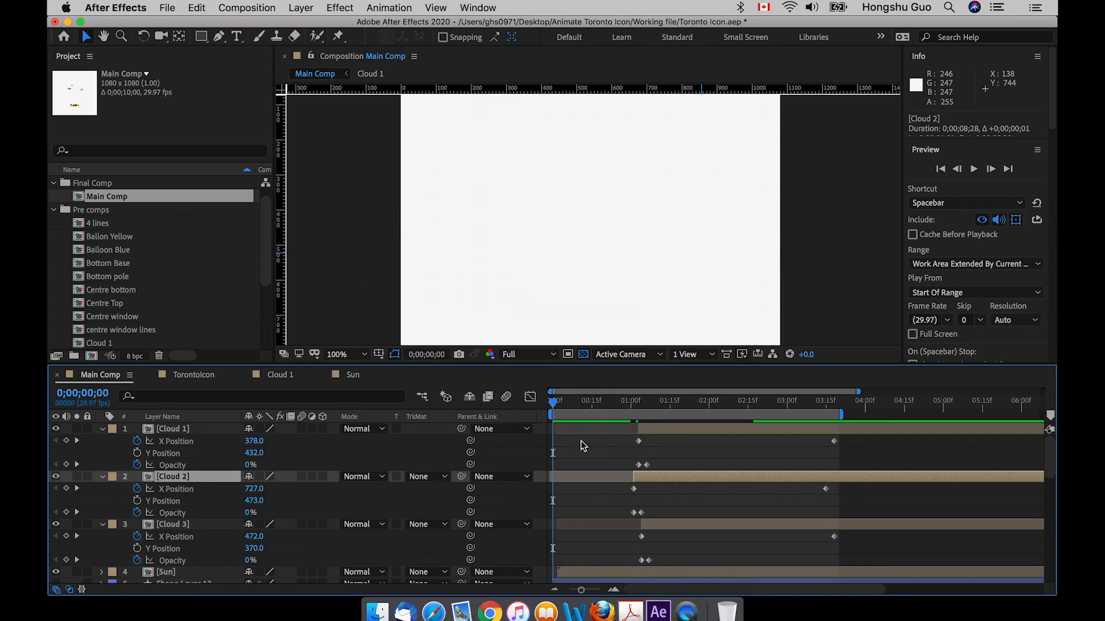
key("space")
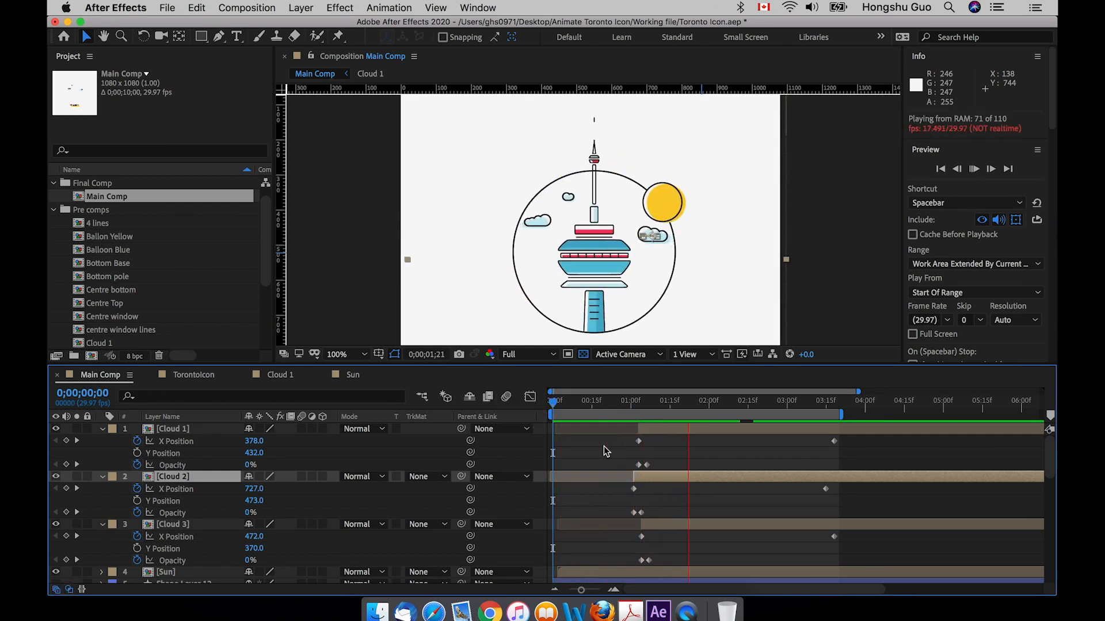
key("space")
left_click(699, 451)
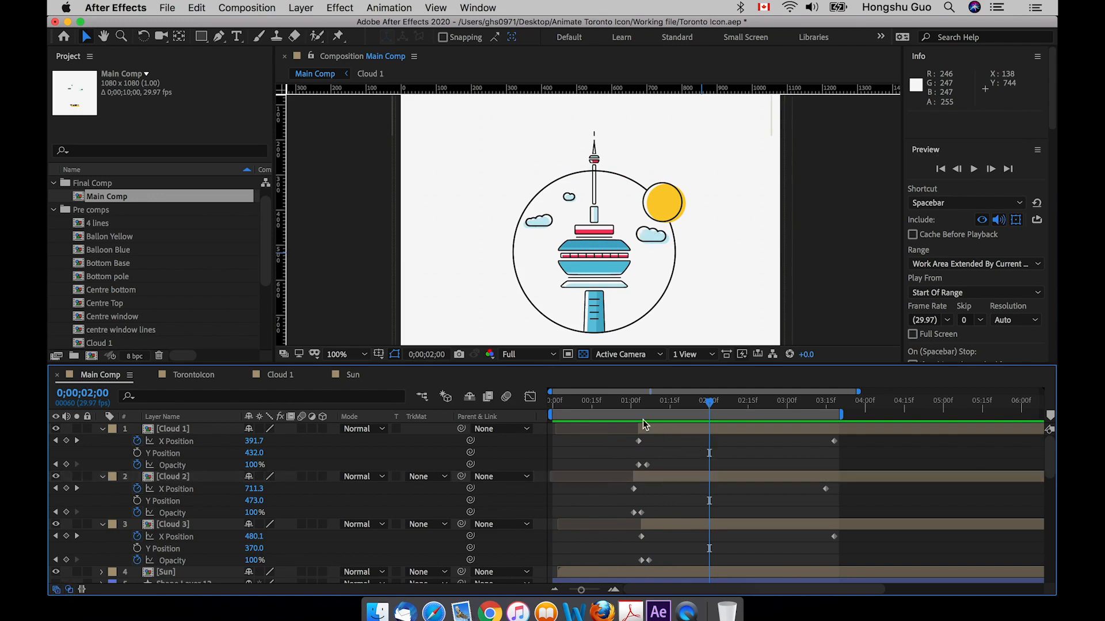
Step: Set Cloud 1's starting X Position to 399 on its first keyframe at 0;00;01;03
left_click(647, 401)
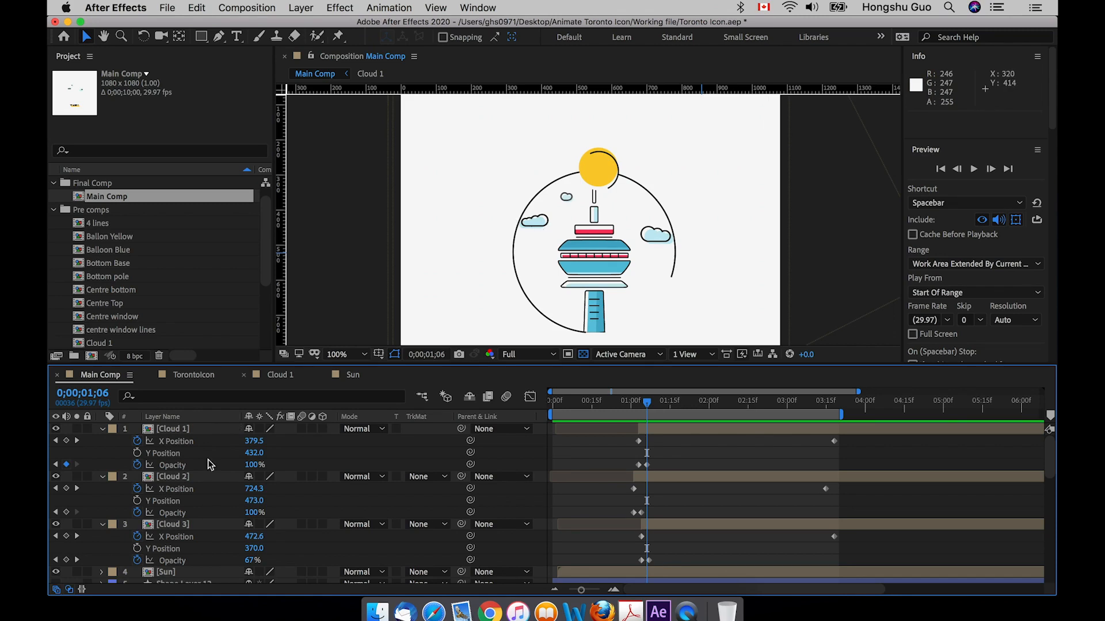
left_click_drag(647, 402, 640, 410)
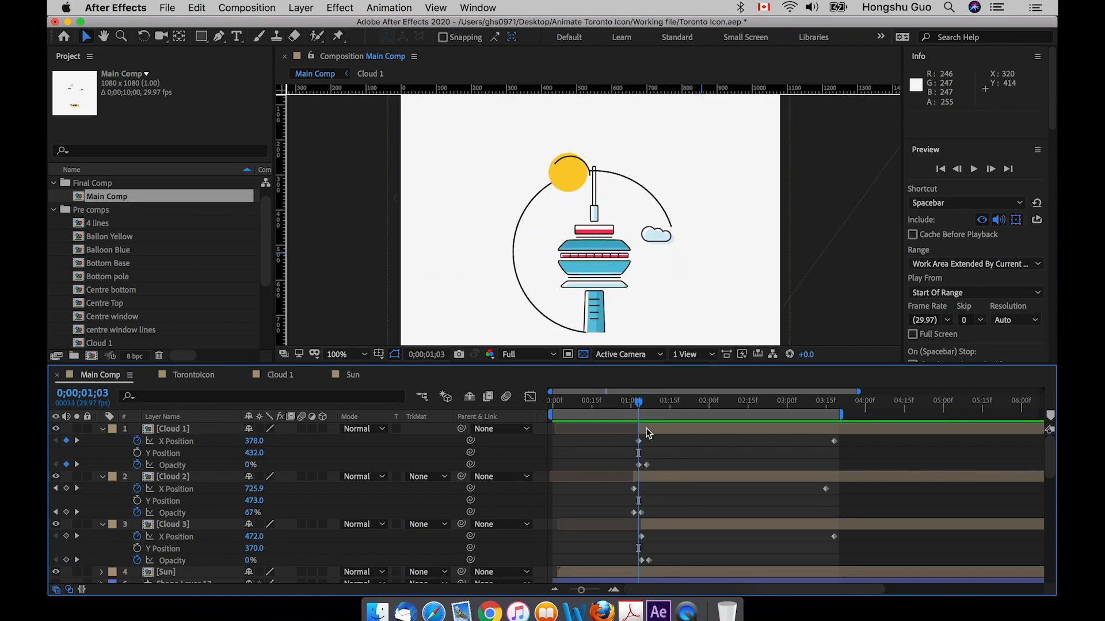
left_click(237, 432)
left_click_drag(254, 445, 268, 445)
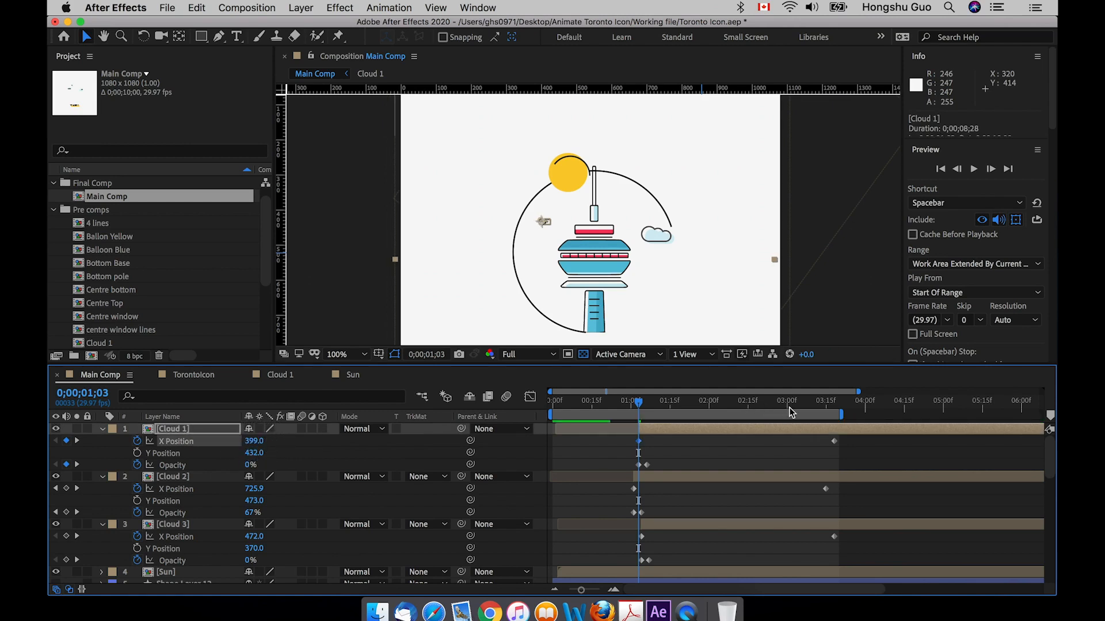
Step: Set Cloud 1's final X Position to 454 at 0;00;03;18, then preview the cloud animation
left_click(833, 403)
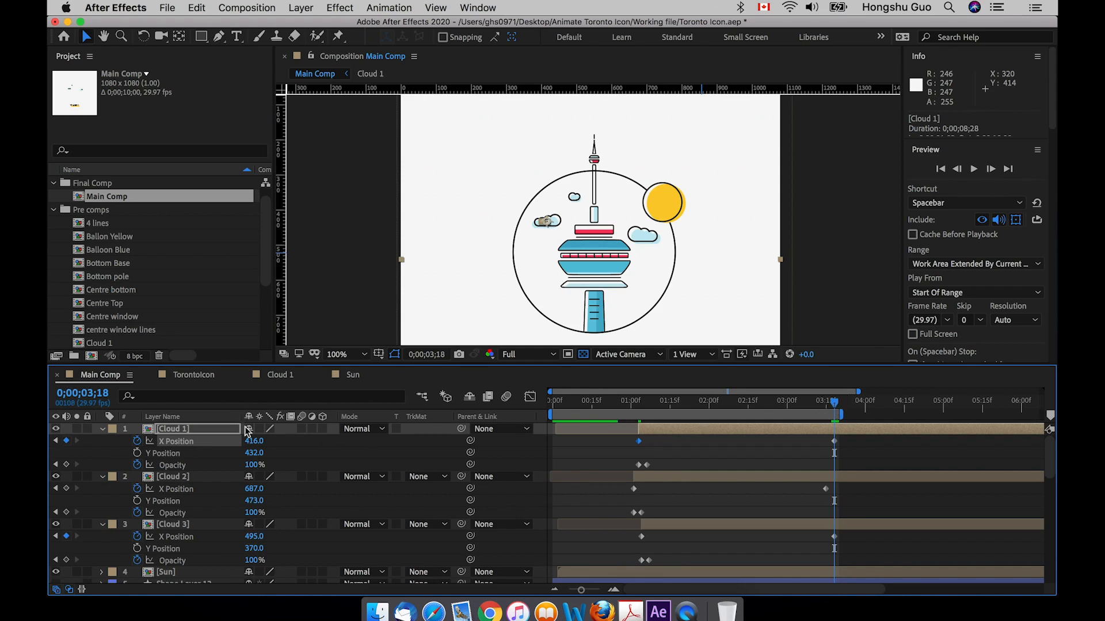
left_click_drag(253, 441, 290, 433)
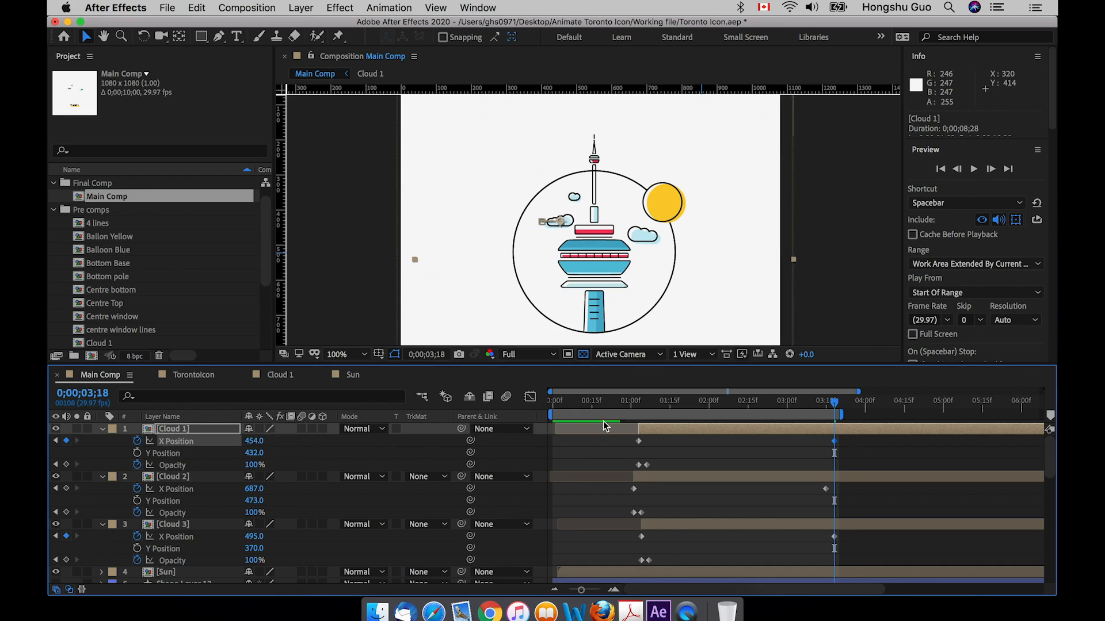
left_click(681, 456)
left_click(633, 400)
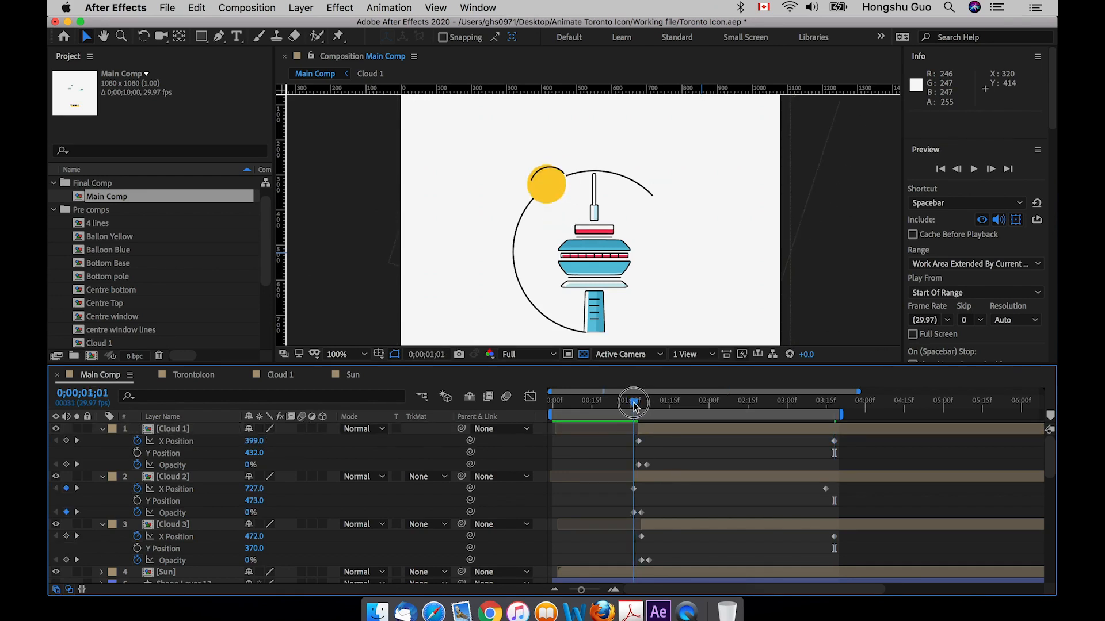
key("space")
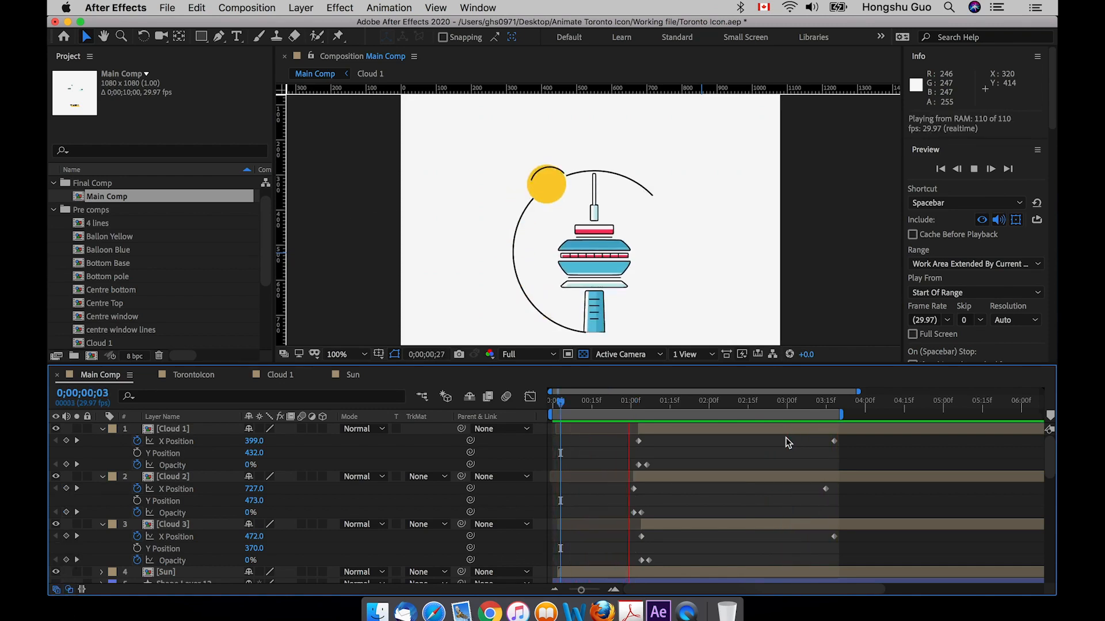
key("space")
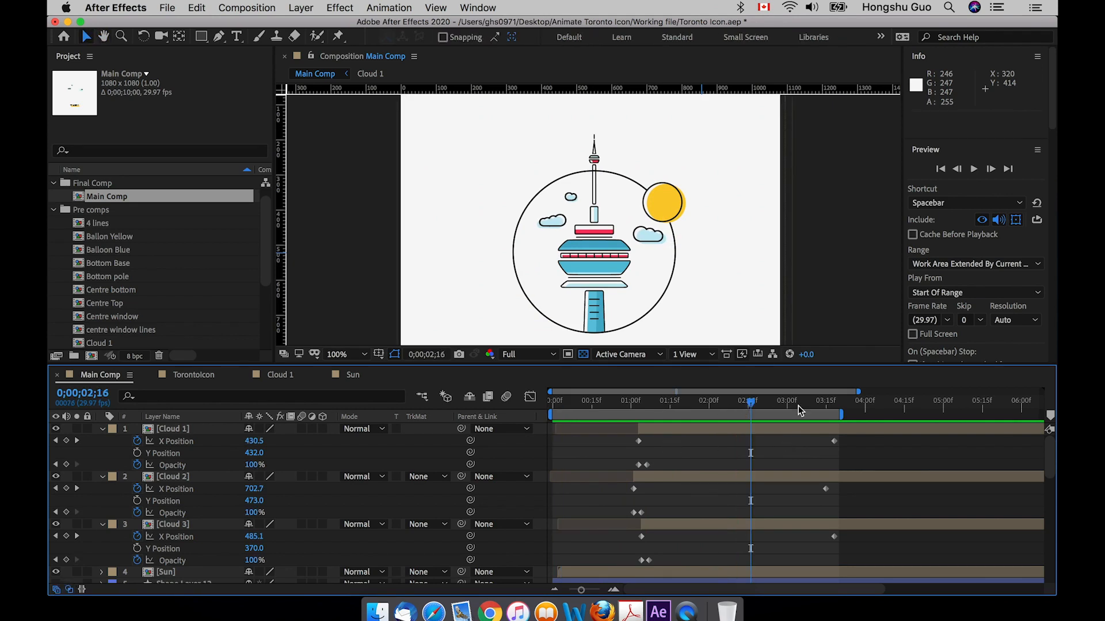
Step: Extend the work area to 6 seconds and move the final X Position keyframes of Clouds 1 and 2 to about 0;00;05;10 and 0;00;05;07
left_click_drag(842, 415, 1027, 409)
left_click_drag(851, 438, 960, 486)
key("space")
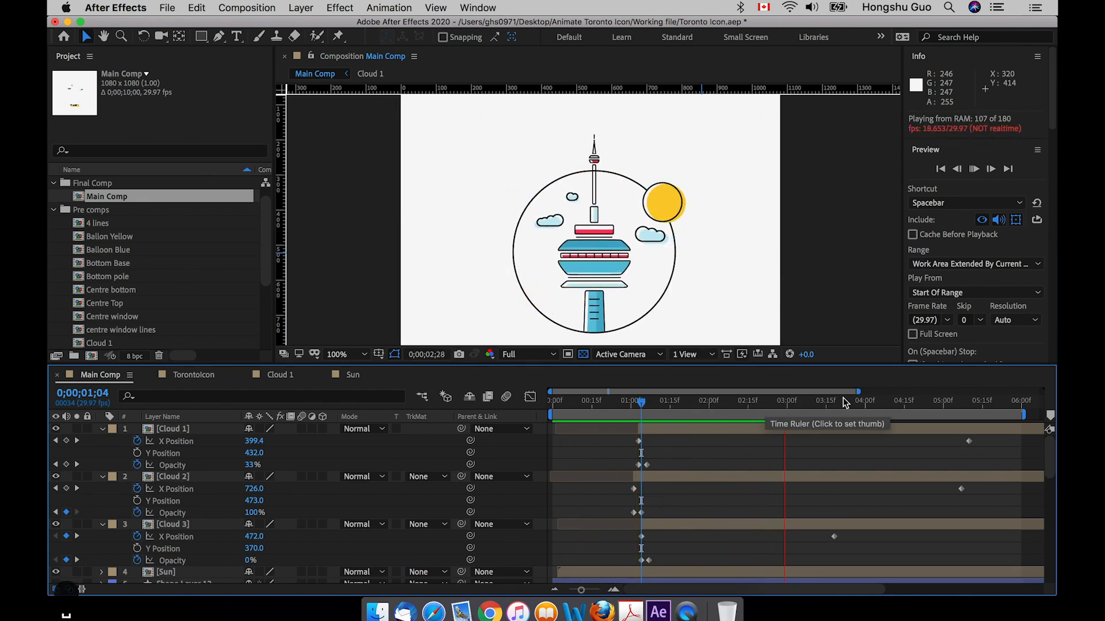
Step: Save the project and return the playhead to the composition's start at 0;00;00;00
key("super+s")
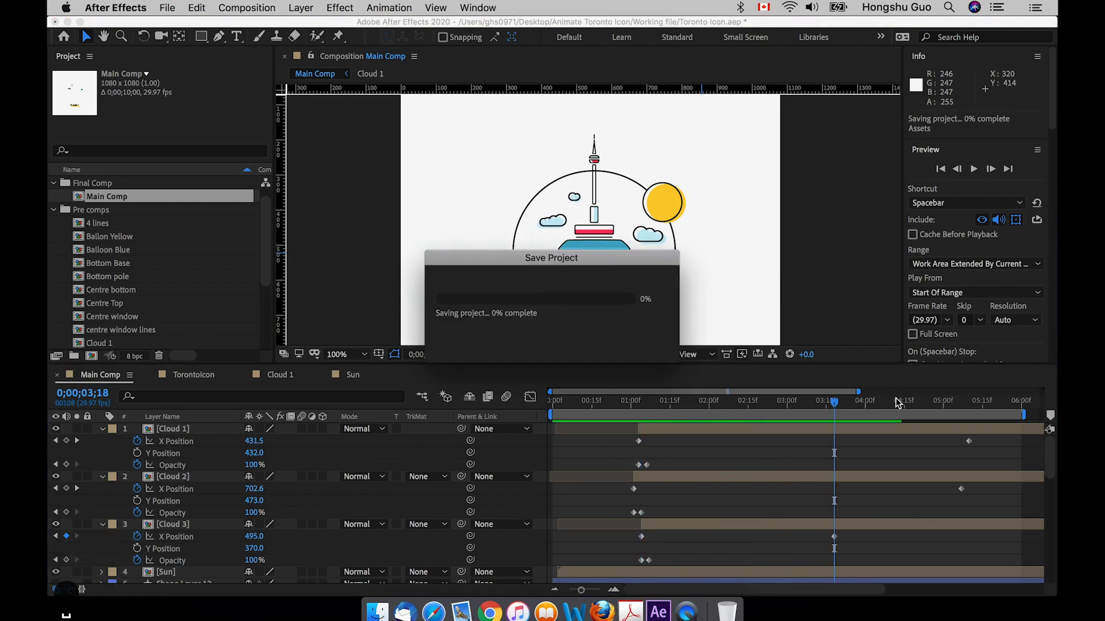
key("space")
left_click_drag(834, 401, 827, 401)
mouse_move(553, 399)
left_mouse_down()
mouse_move(579, 406)
mouse_move(553, 409)
left_mouse_up()
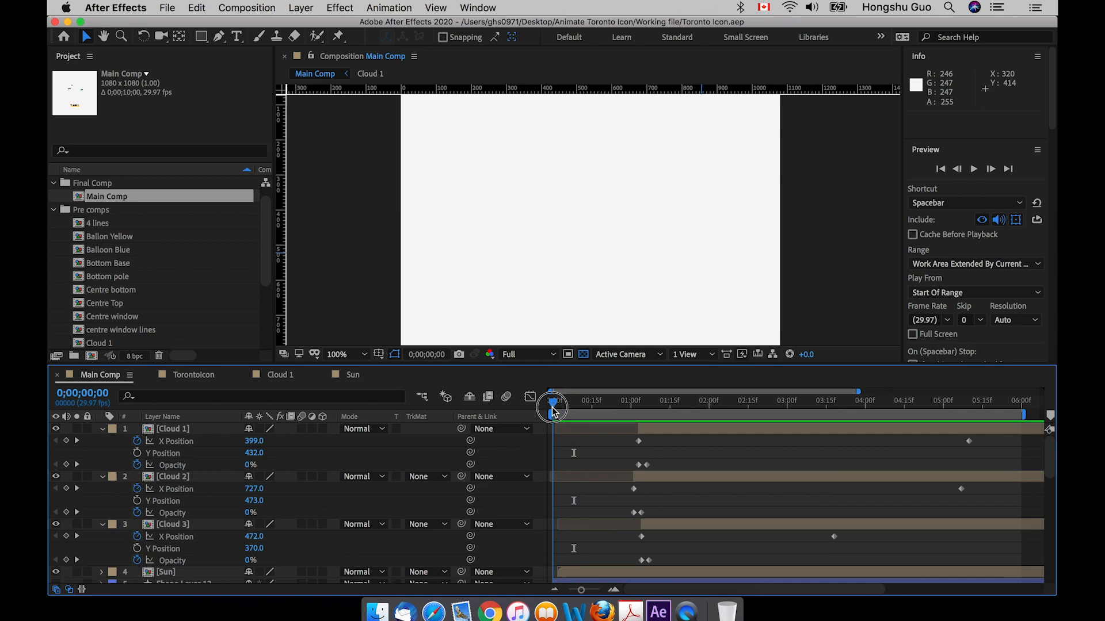